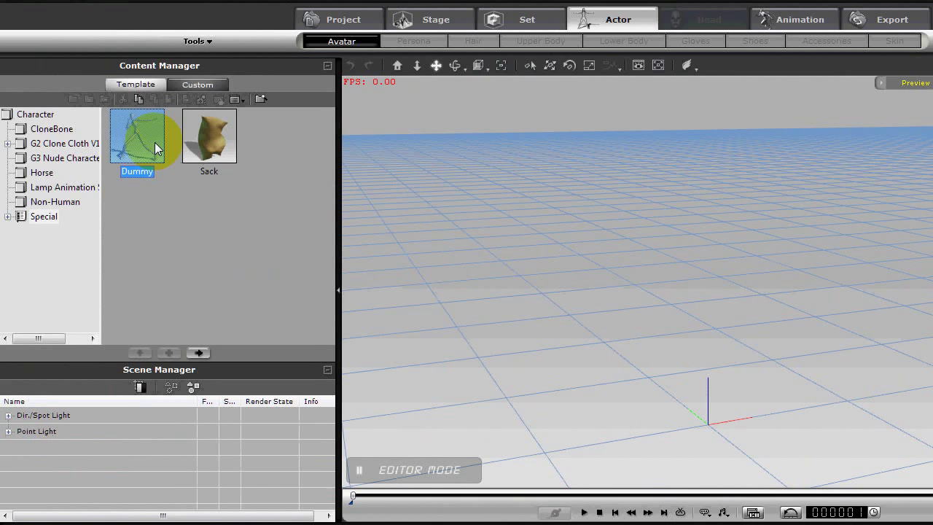
- Add the Dummy avatar from the Special character templates to the empty scene
double_click(148, 149)
left_click(683, 357)
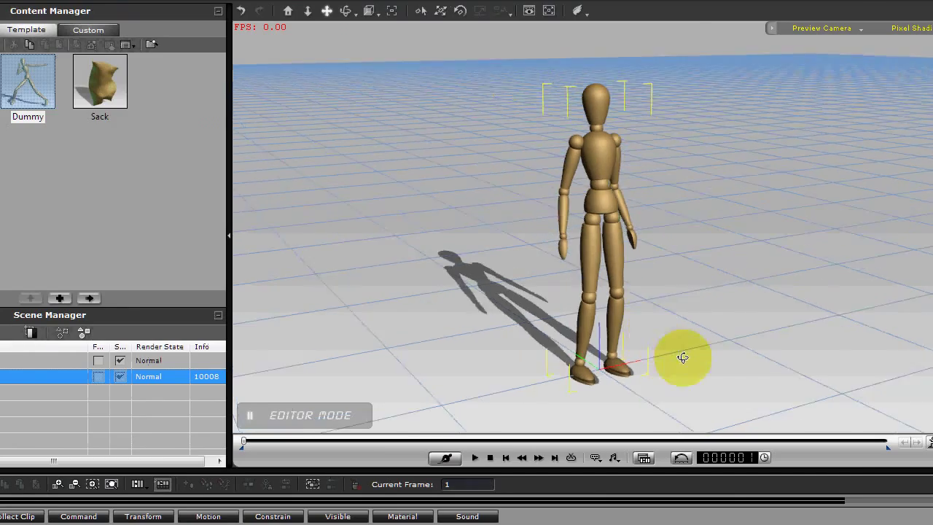
scroll(574, 323, "down", 5)
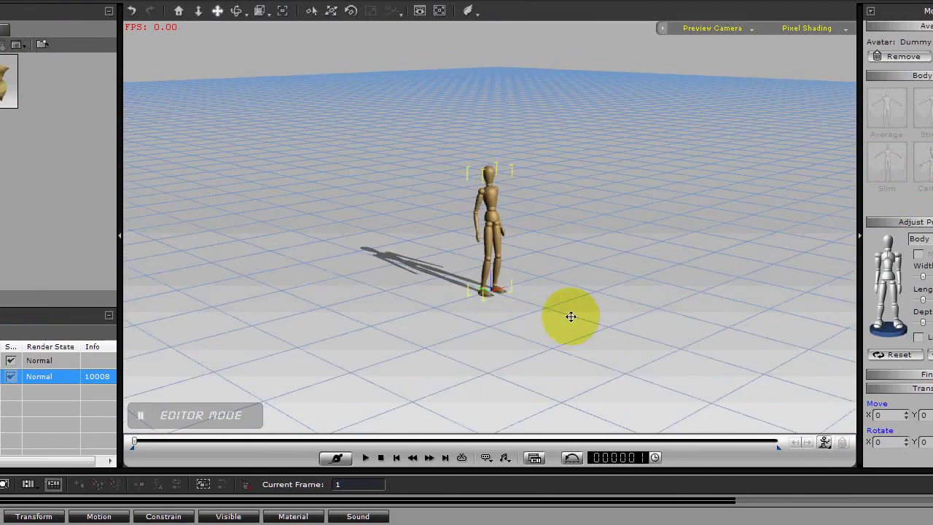
left_click_drag(570, 316, 413, 254)
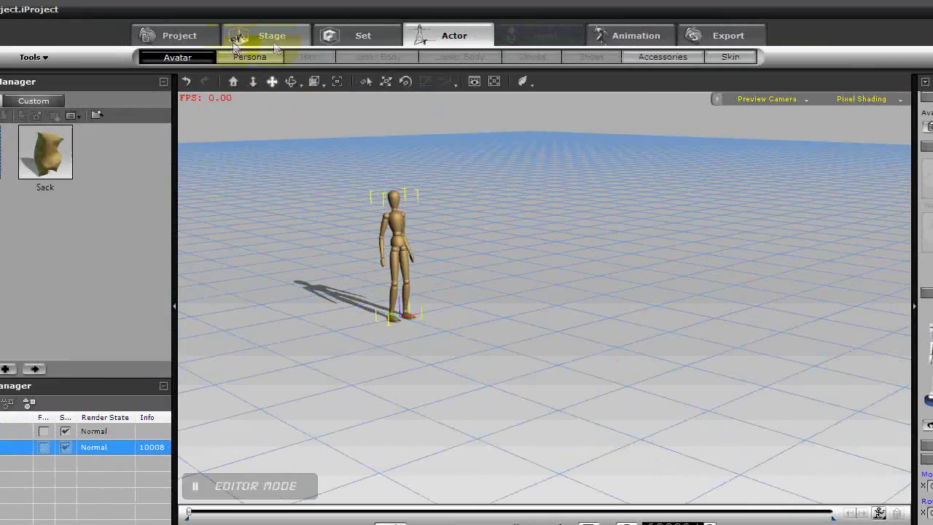
- Add the ROCK 02 prop to the ground in front of the dummy, some distance away from it
left_click(357, 37)
left_click_drag(221, 171, 775, 441)
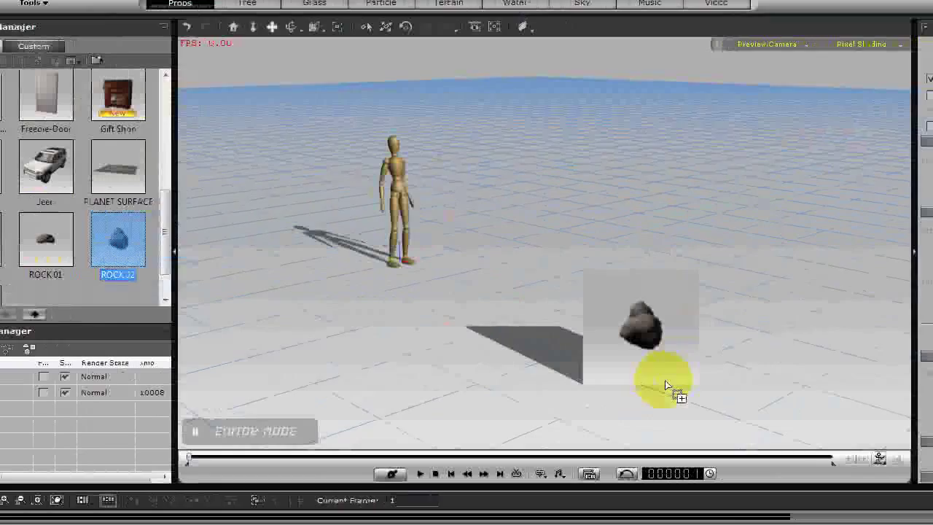
left_click_drag(666, 385, 693, 386)
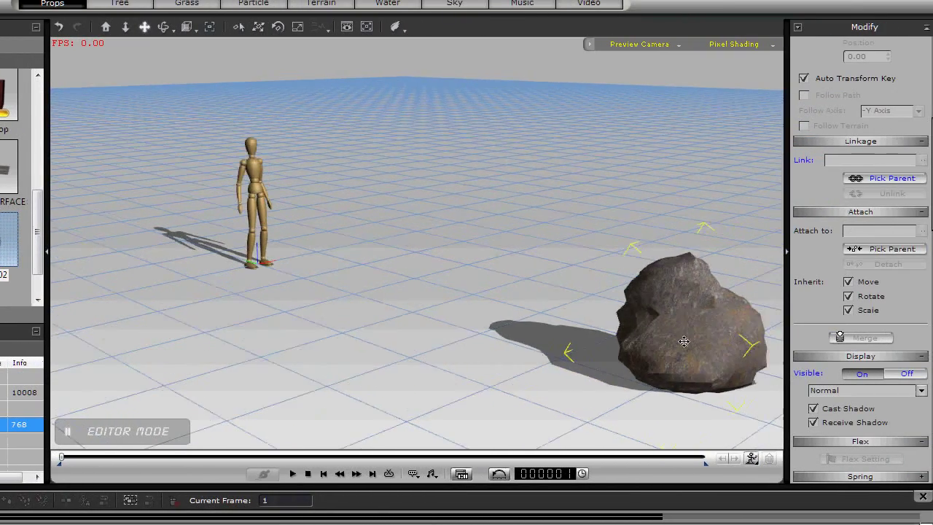
left_click_drag(684, 341, 648, 315)
right_click_drag(648, 316, 648, 334)
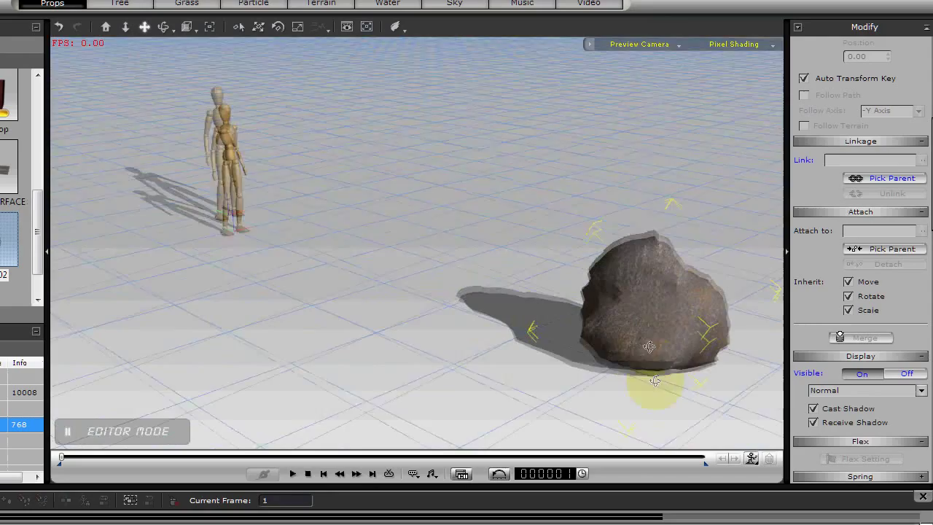
right_click_drag(576, 326, 558, 292)
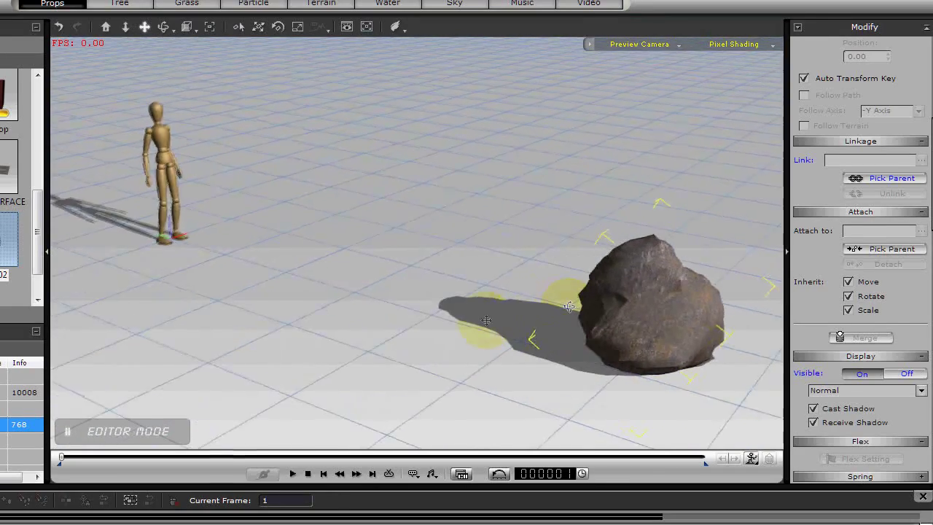
left_click_drag(559, 291, 627, 295)
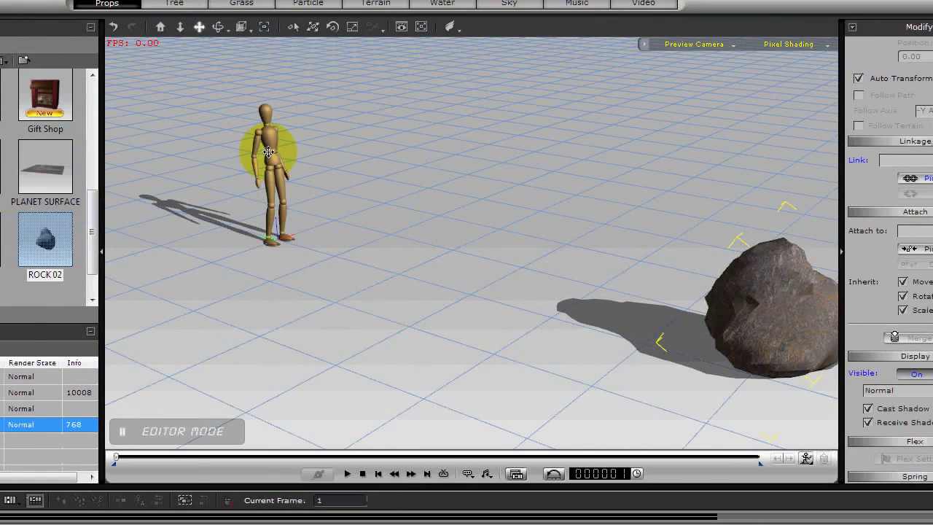
- Give the dummy a Move_Forward command that takes it to a spot just before the rock
left_click(268, 151)
right_click(269, 151)
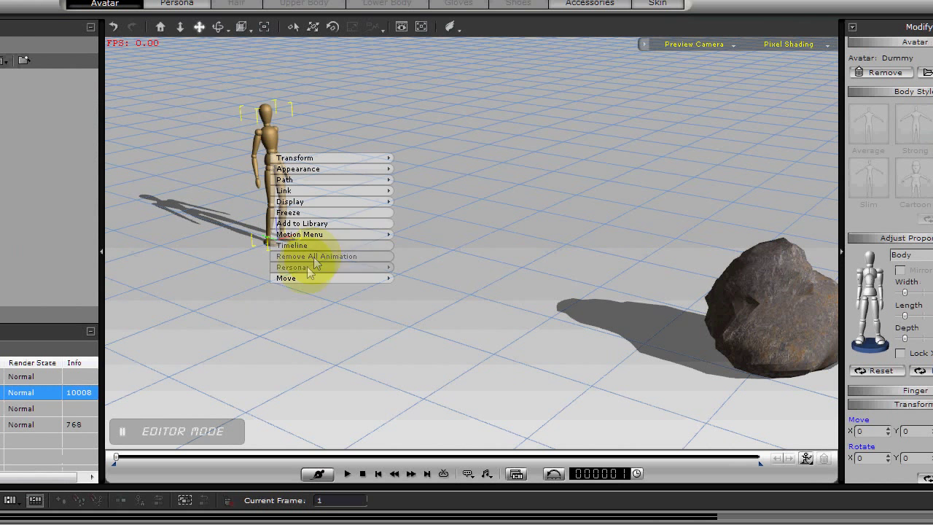
mouse_move(294, 276)
left_click(428, 278)
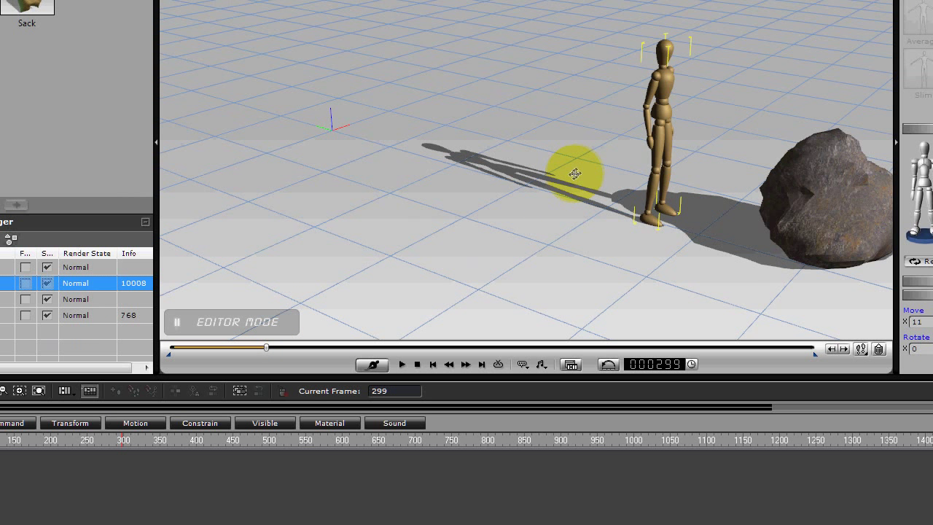
- Give the dummy a second Move_Forward command that takes it past the rock to the far side, and play it
left_click_drag(575, 173, 398, 124)
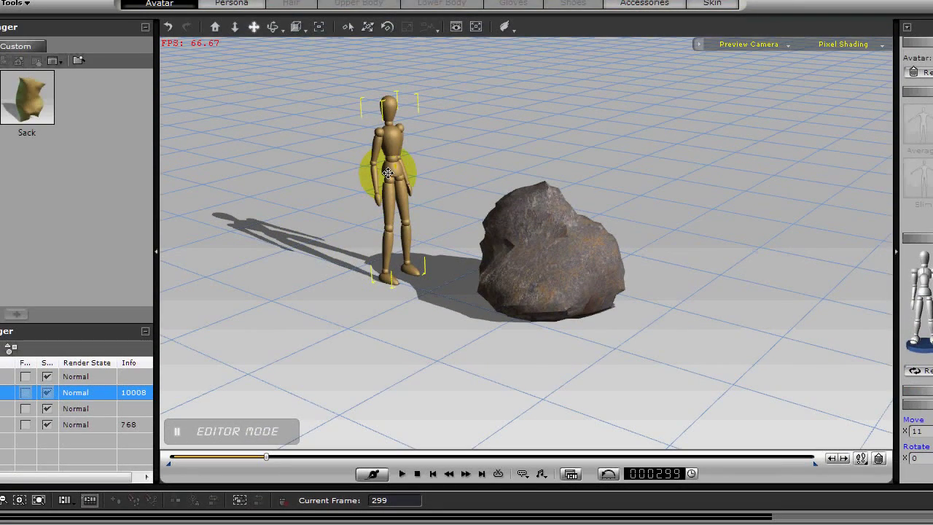
right_click(388, 174)
mouse_move(412, 299)
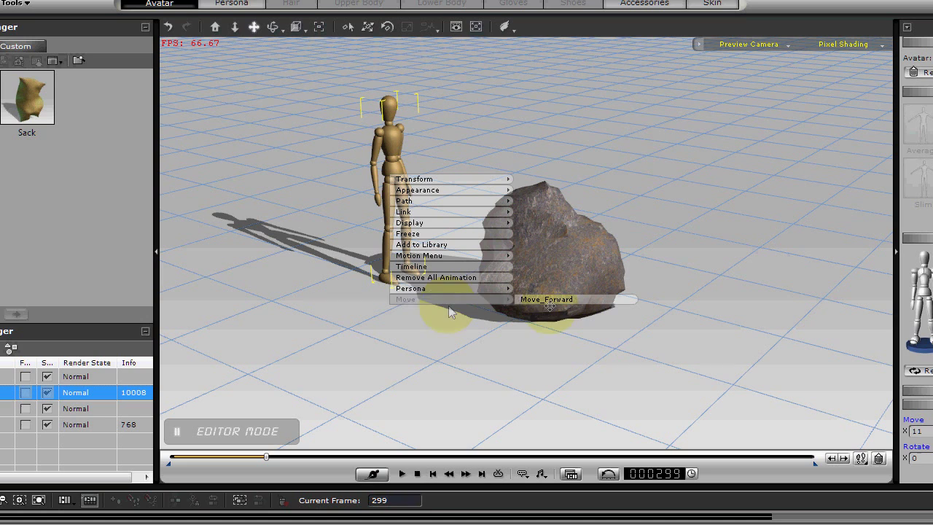
left_click(548, 299)
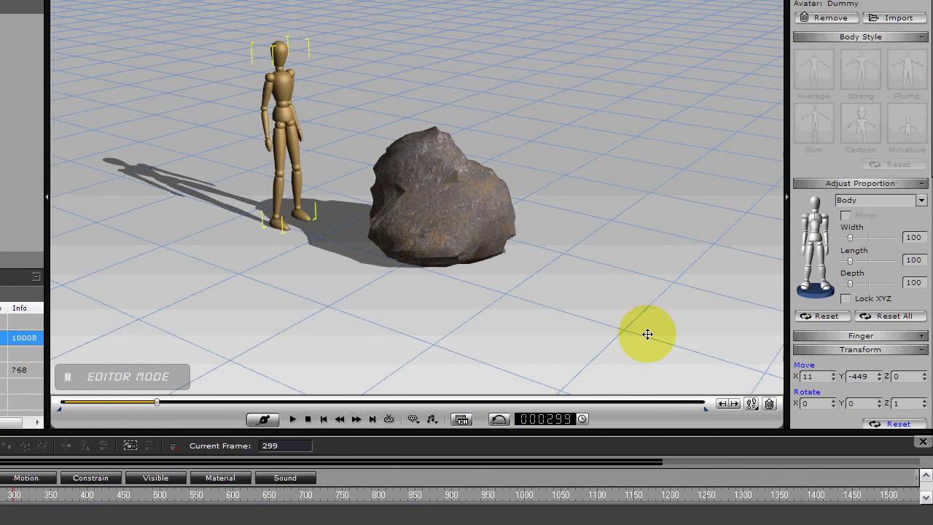
key("space")
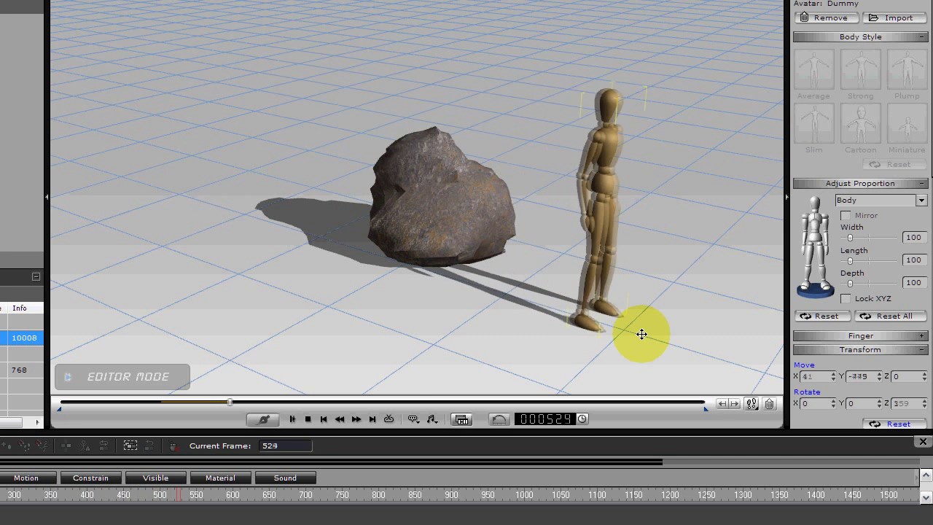
key("space")
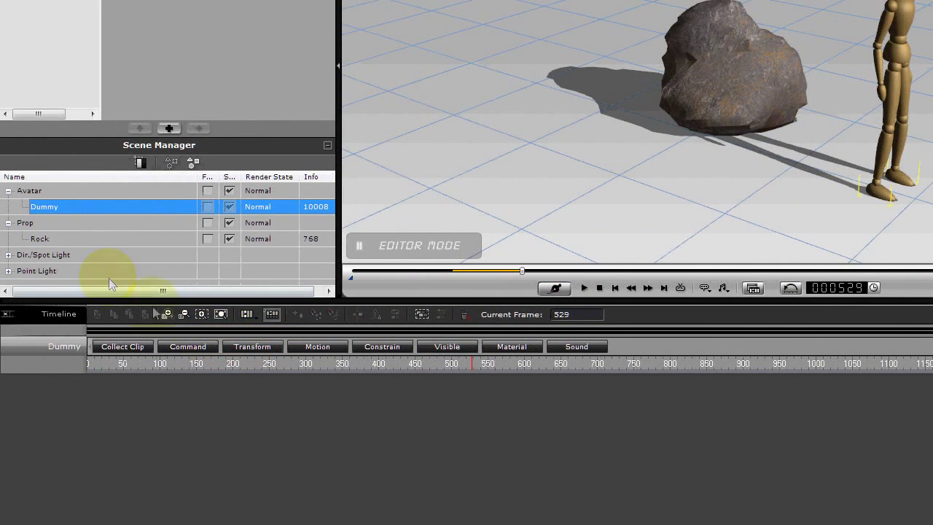
- Show the dummy's Command tracks, go to frame 303 between the two Move_Forward clips, and open its motion layer for editing
left_click(203, 350)
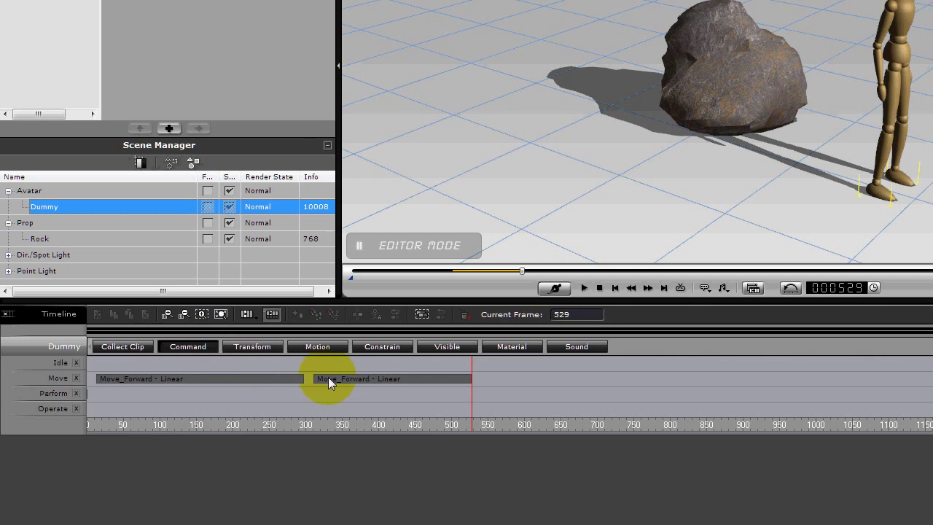
left_click(307, 379)
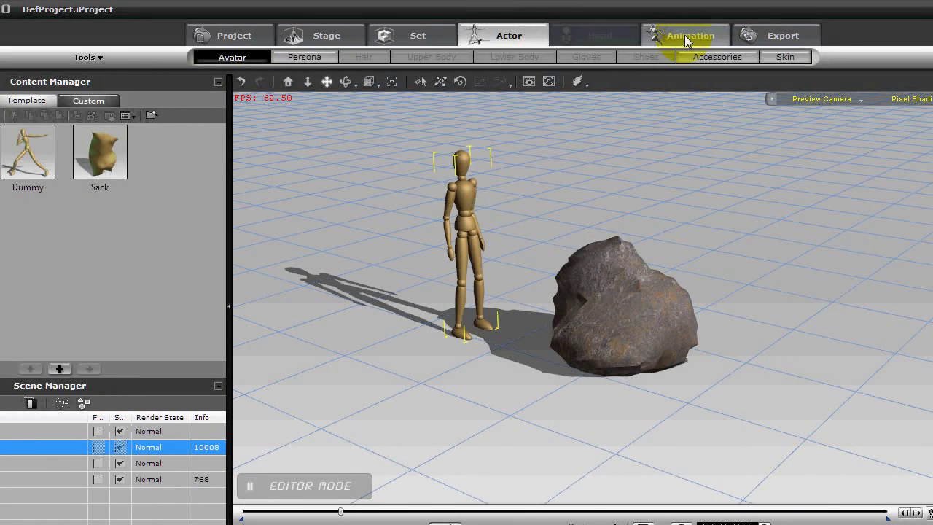
left_click(685, 38)
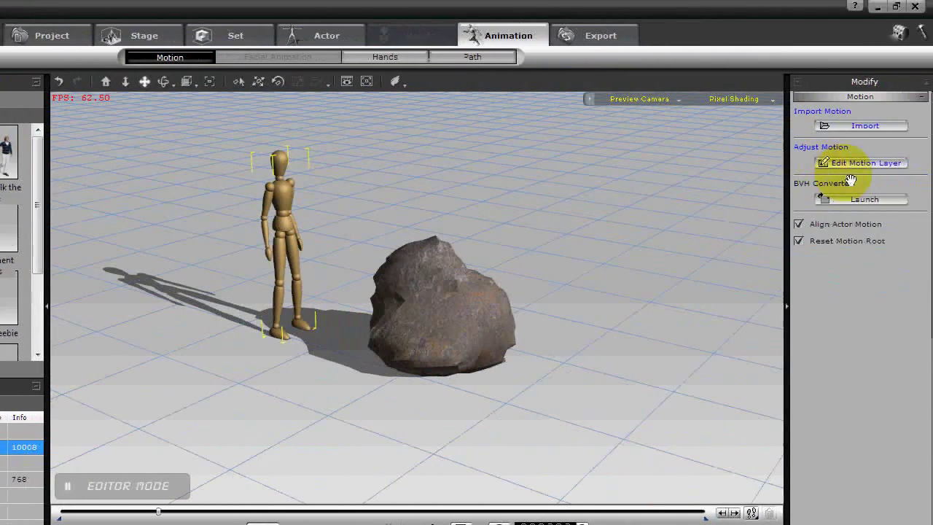
left_click(855, 164)
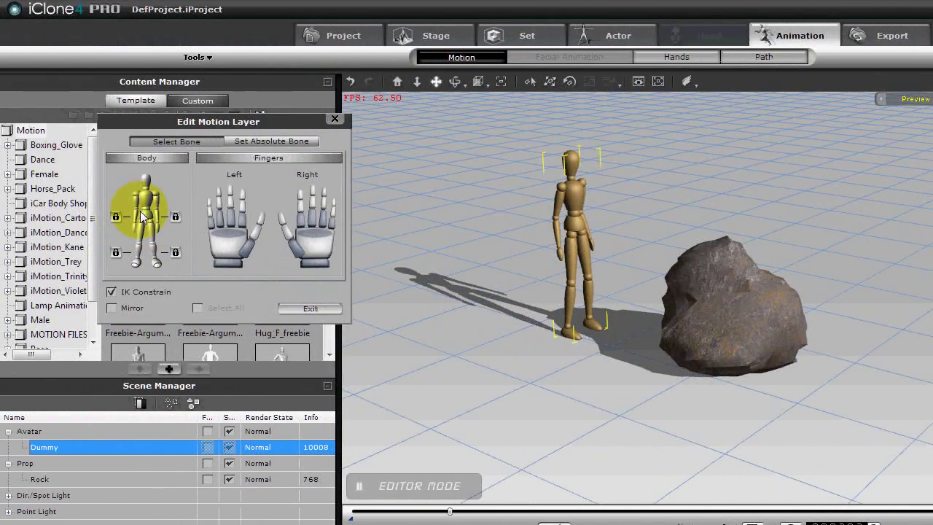
right_click_drag(457, 281, 685, 277)
left_click_drag(603, 273, 646, 309)
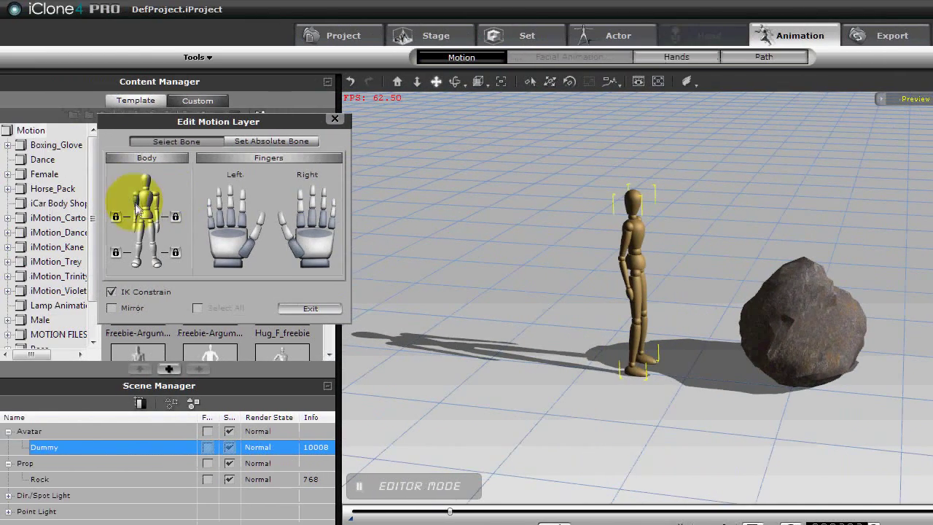
- Lock both of the dummy's feet and shift its hips forward and down so that the knees bend
left_click(618, 271)
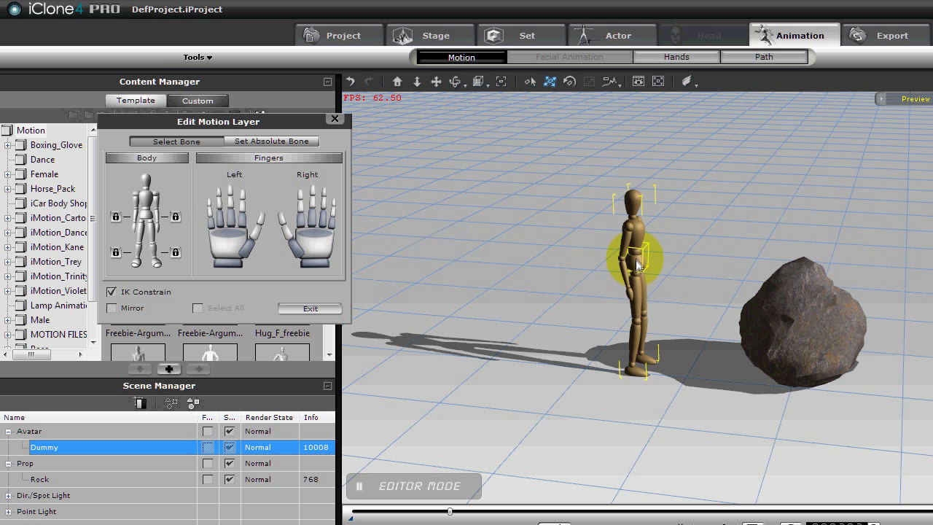
left_click(175, 253)
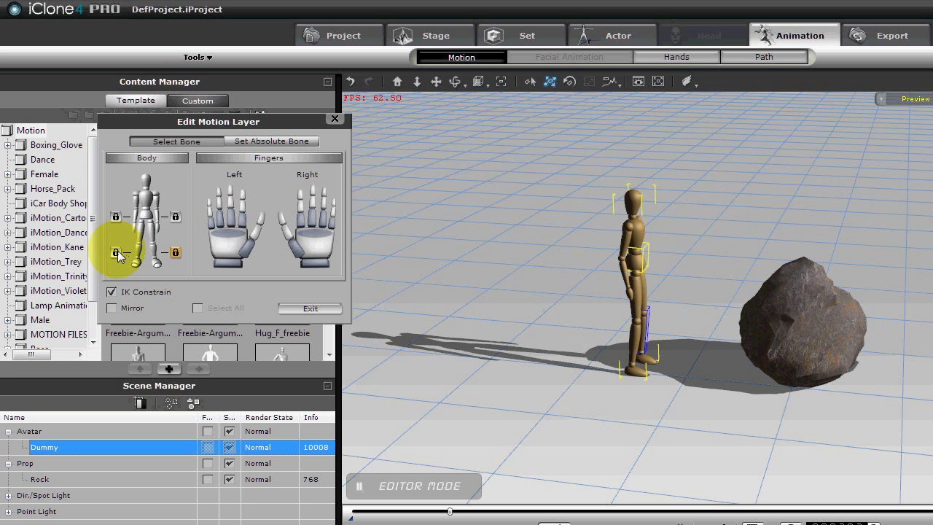
left_click(115, 253)
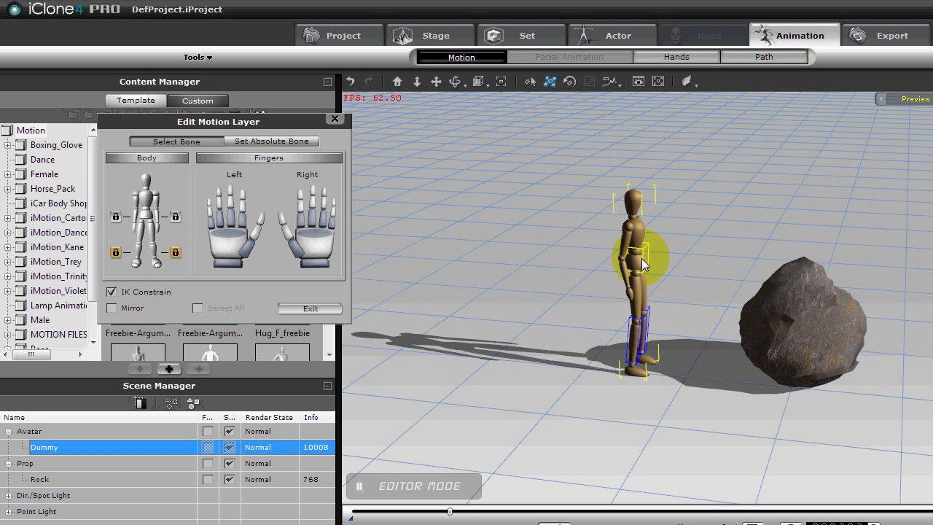
left_click_drag(643, 265, 645, 268)
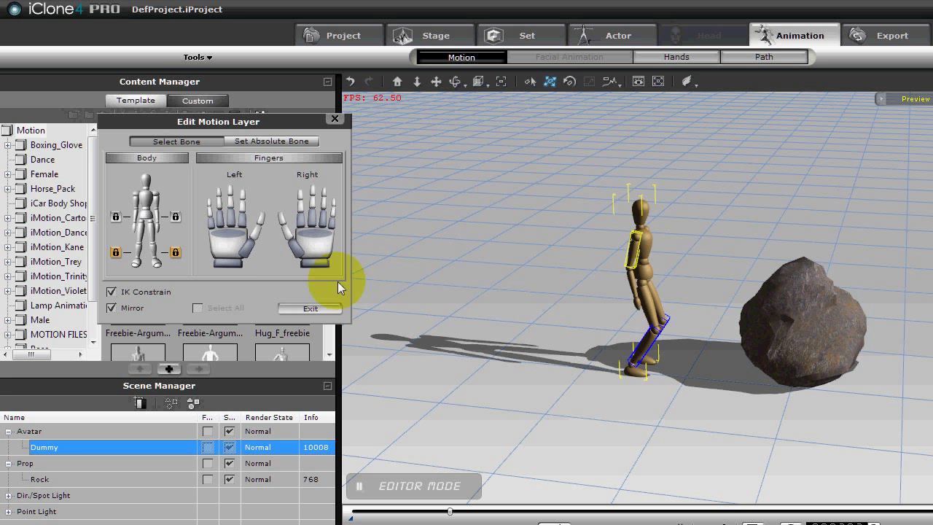
- With Mirror enabled, rotate the dummy's arms and hands so that both forearms reach forward in front of the body
key("e")
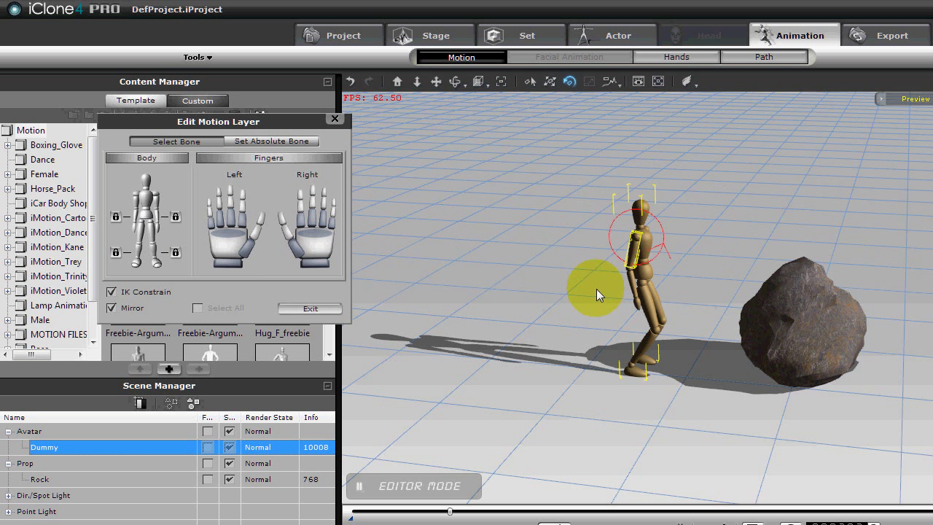
left_click_drag(596, 289, 663, 229)
right_click_drag(744, 283, 467, 311)
key("e")
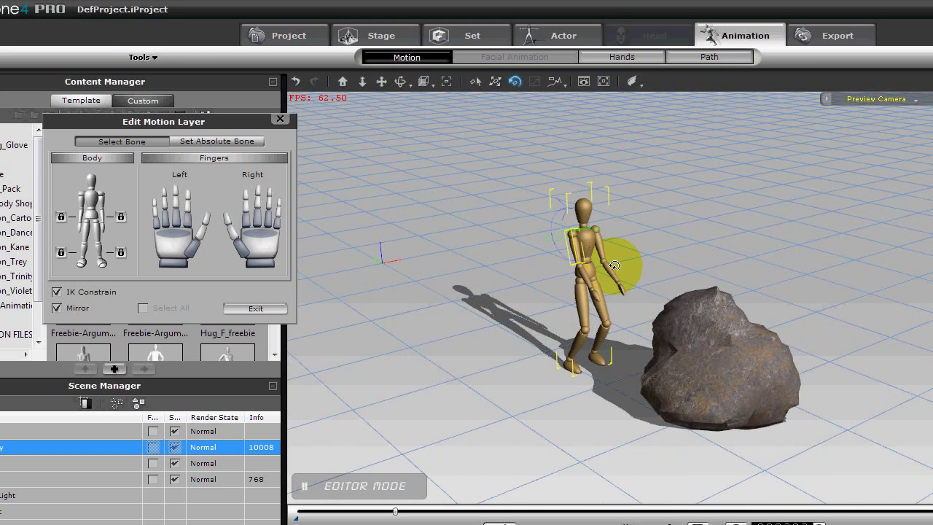
left_click_drag(614, 266, 626, 263)
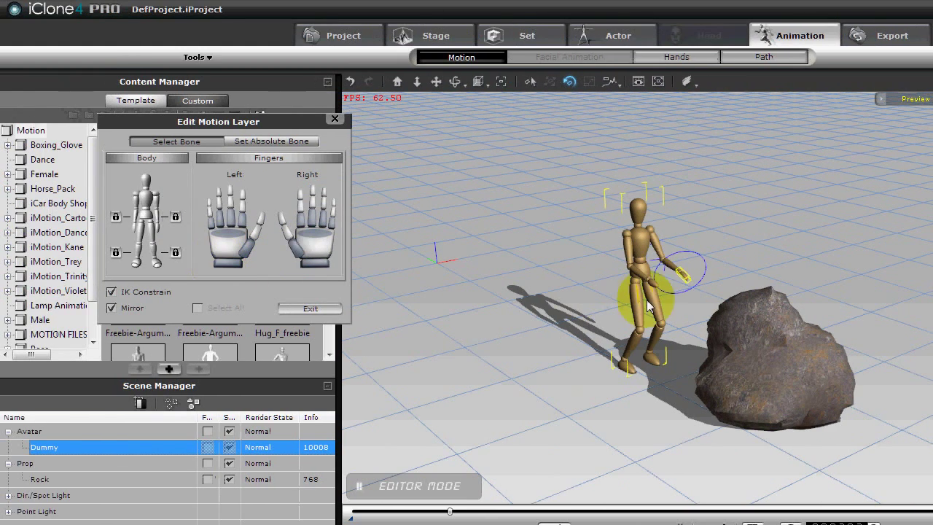
mouse_move(649, 306)
left_mouse_down()
mouse_move(605, 291)
mouse_move(562, 295)
mouse_move(566, 308)
mouse_move(645, 311)
left_mouse_up()
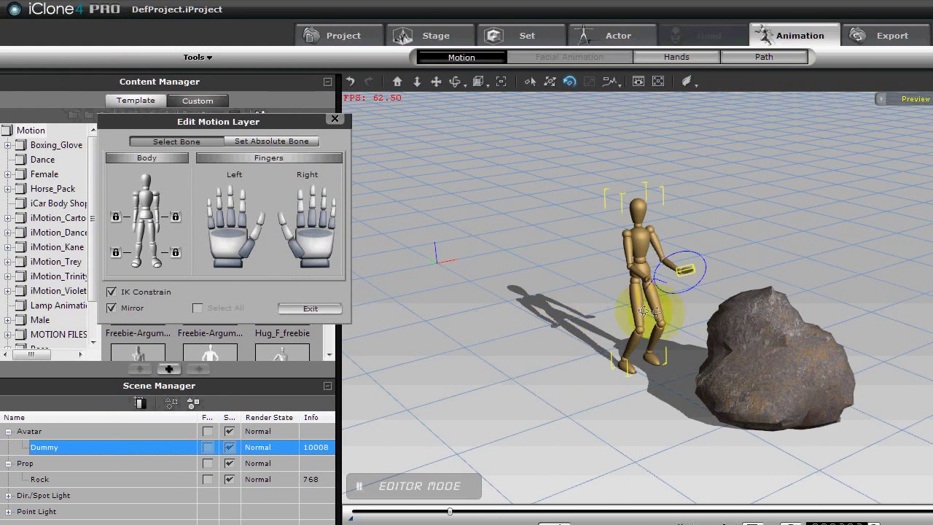
- Inspect the bent pose from the side and play the animation from there until the second move ends
right_click_drag(648, 312, 902, 301, "alt")
left_click_drag(643, 285, 633, 303, "alt")
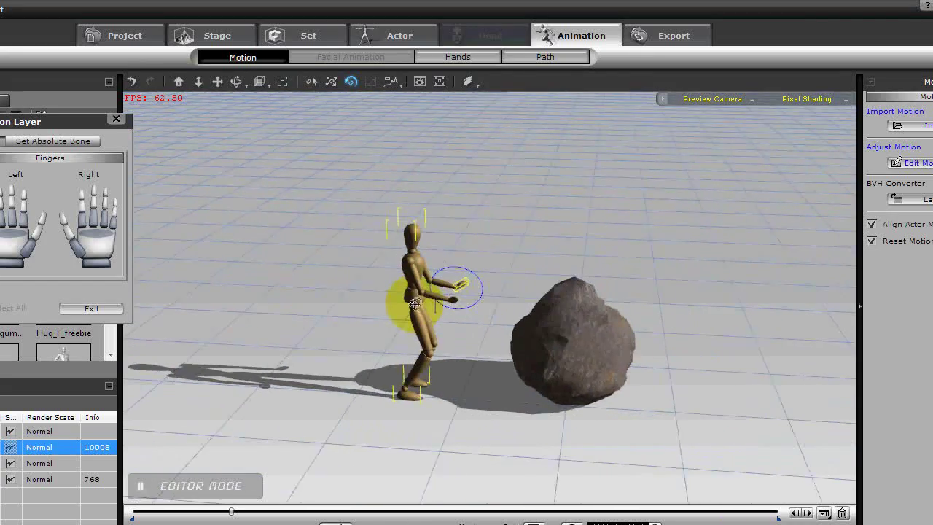
left_click_drag(414, 304, 387, 323)
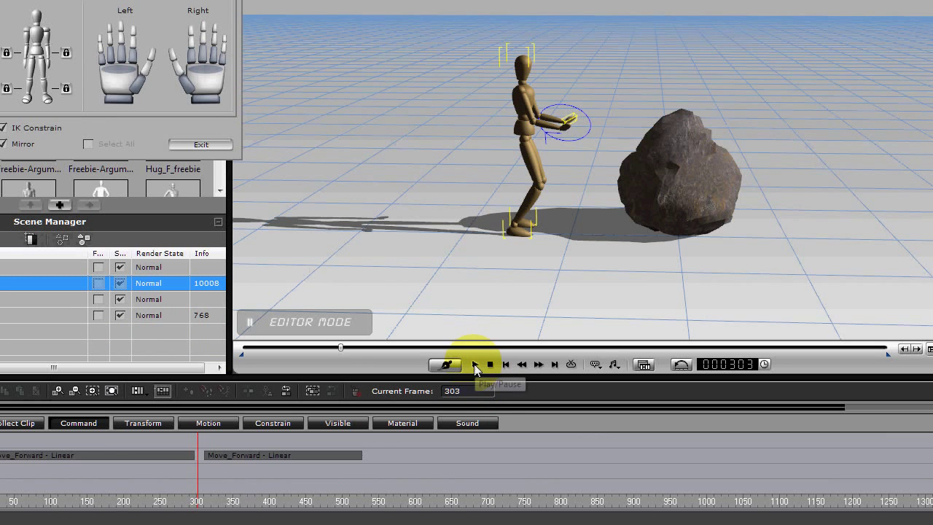
left_click(475, 364)
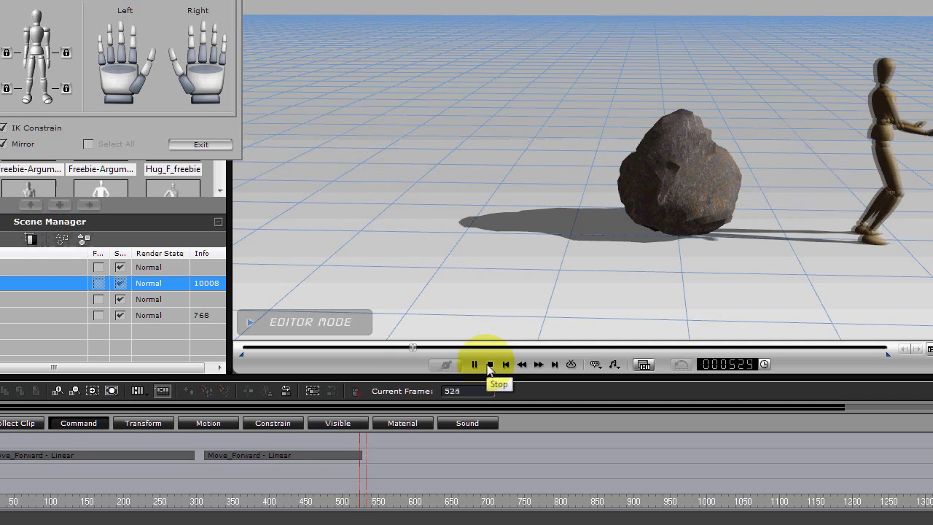
left_click(489, 365)
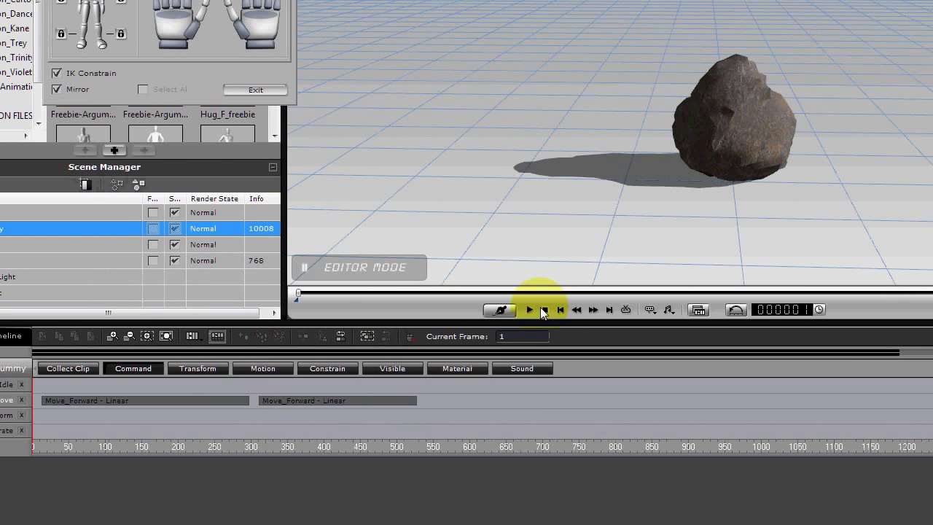
- Show the dummy's Motion tracks in the timeline and select the Motion Layer key at frame 303
left_click(258, 384)
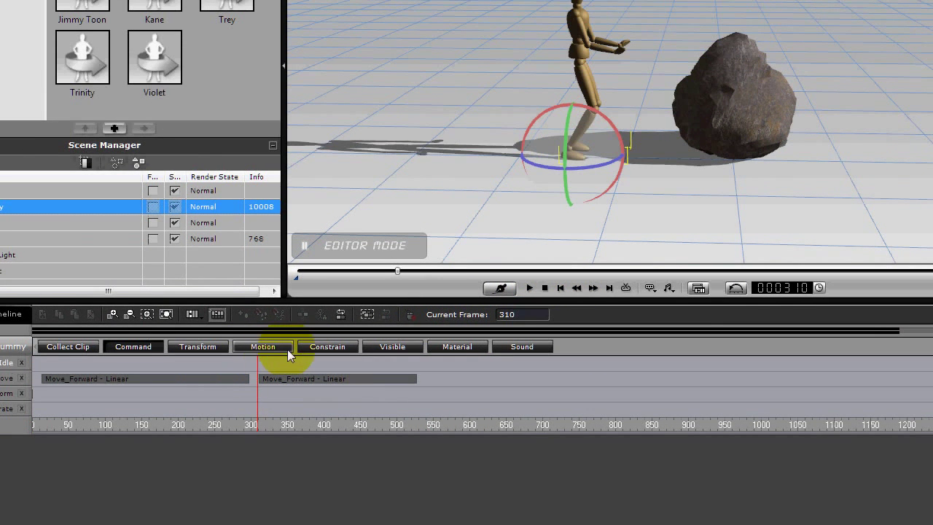
left_click(252, 366)
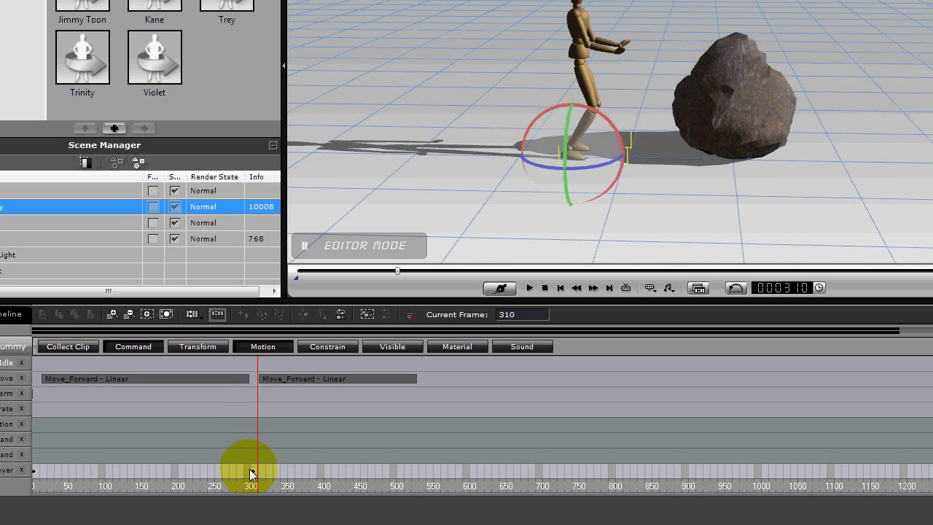
left_click(253, 470)
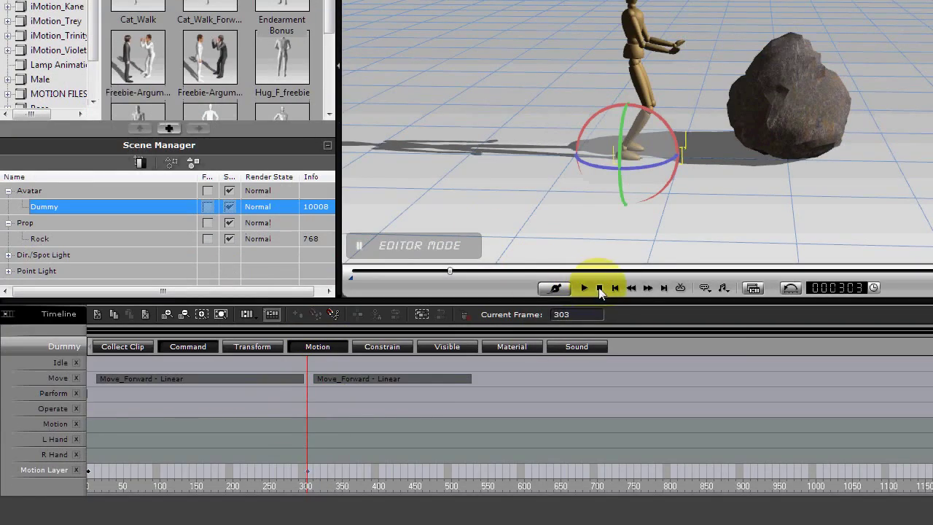
- Frame the dummy and the rock together, play the animation from the first frame and stop it
left_click(599, 289)
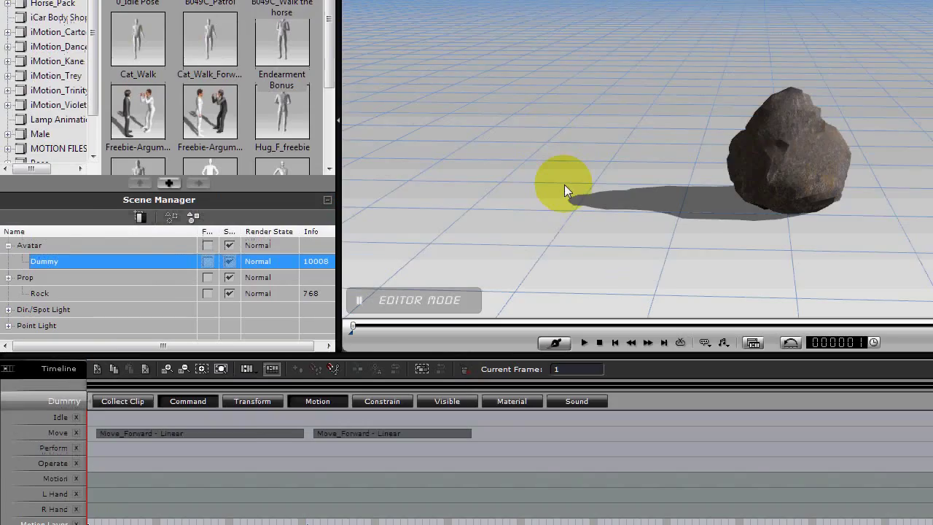
middle_click_drag(564, 130, 729, 152)
middle_click_drag(564, 206, 510, 187)
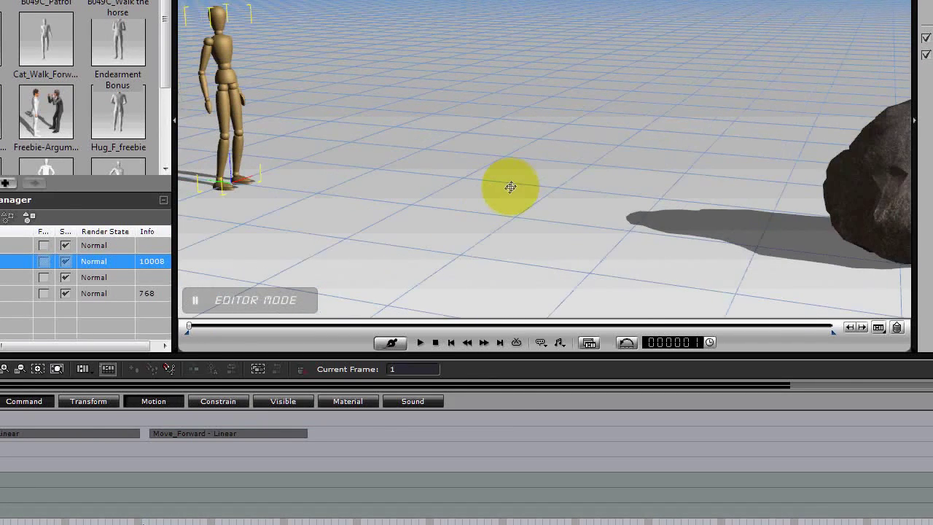
left_click(418, 287)
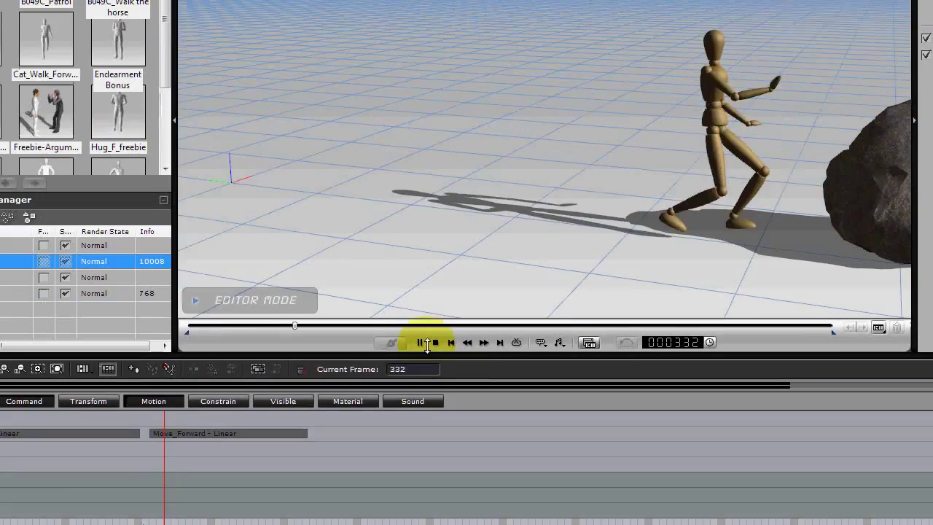
left_click(432, 342)
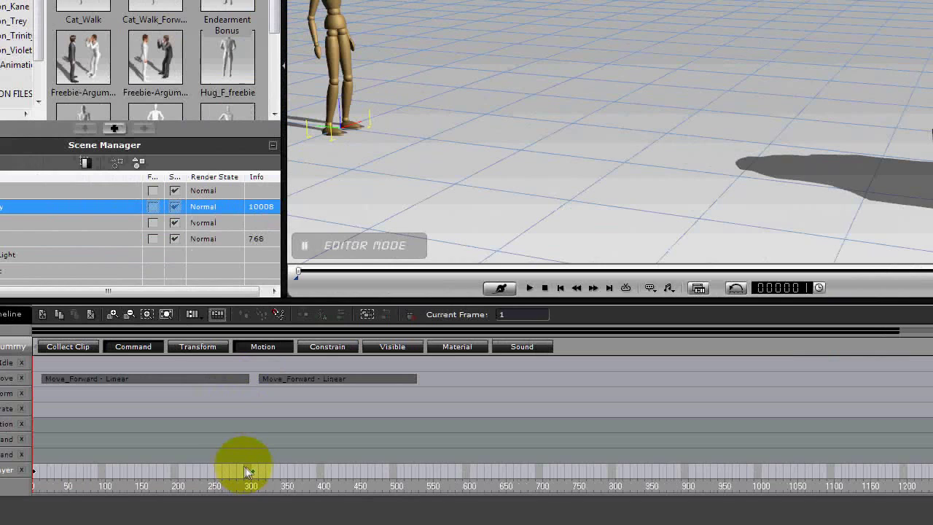
- Remove the Operate, Perform, L Hand and R Hand tracks from the dummy's timeline display
left_click(253, 471)
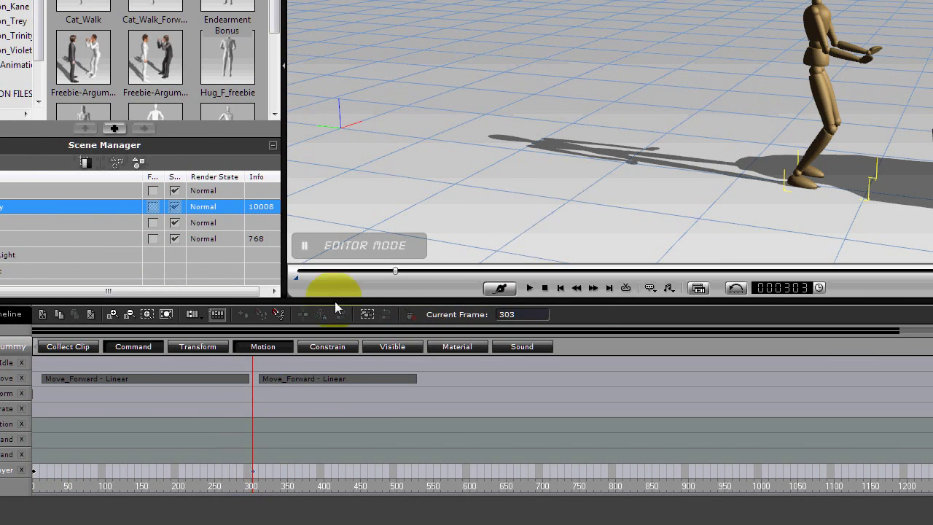
left_click(33, 471)
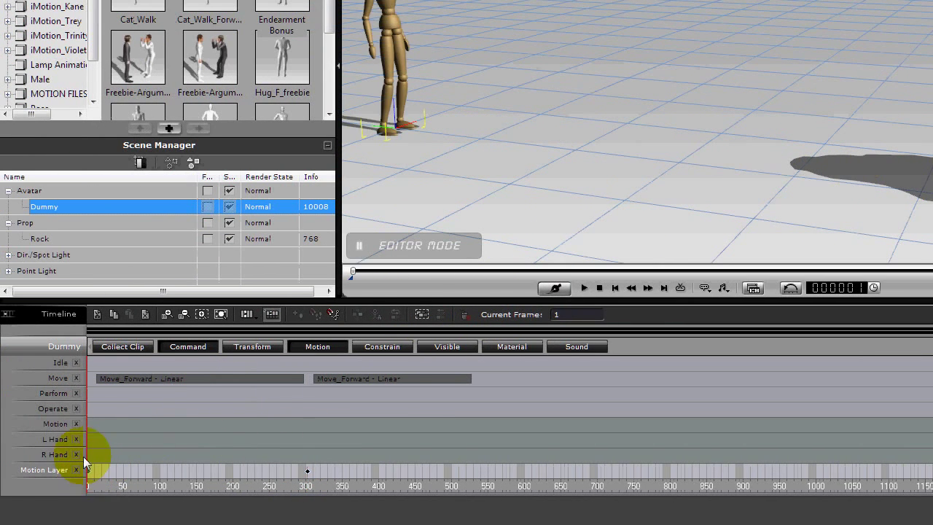
left_click(76, 408)
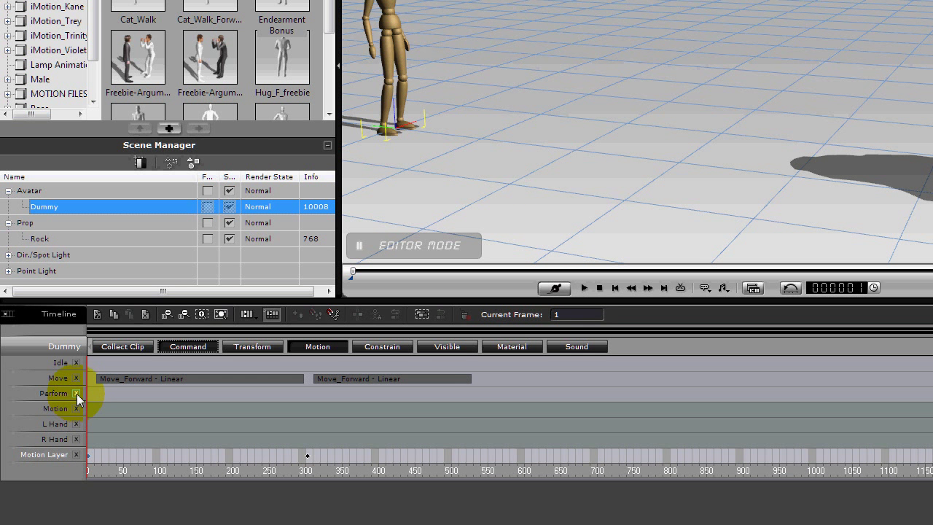
left_click(77, 394)
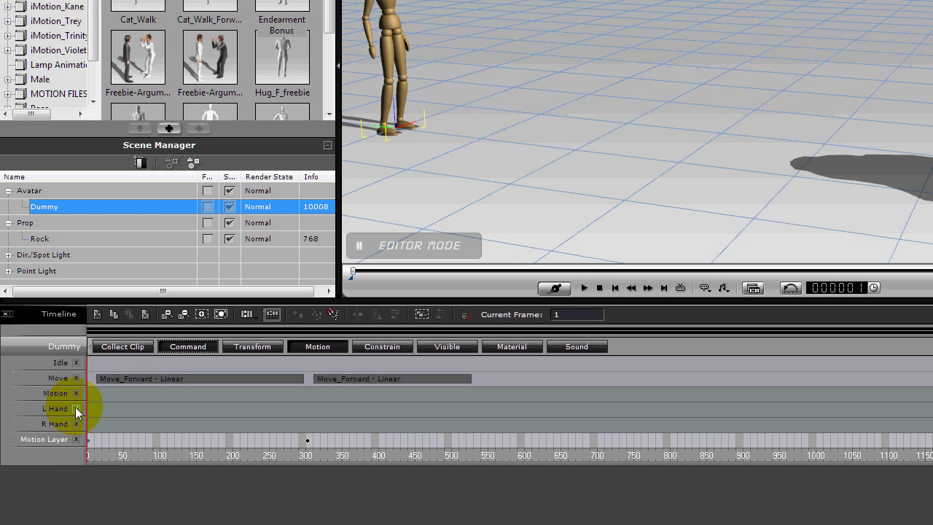
left_click(75, 408)
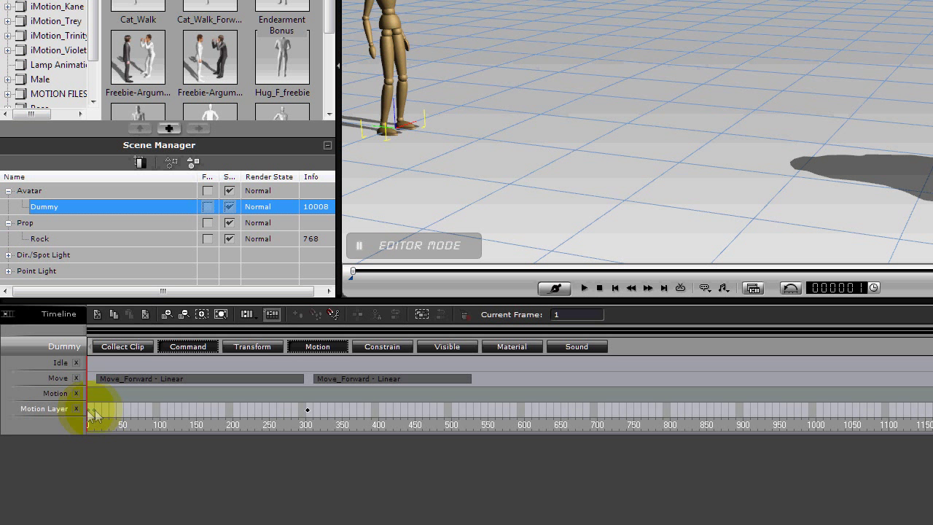
- Place a copy of the opening Motion Layer key at frame 284 and play the animation from the start
left_click_drag(89, 414, 94, 410)
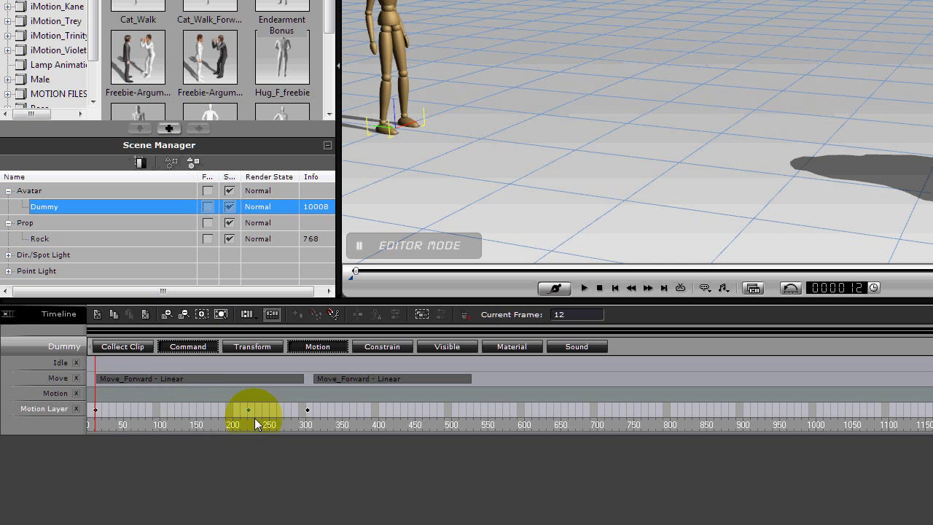
left_click_drag(289, 419, 293, 419)
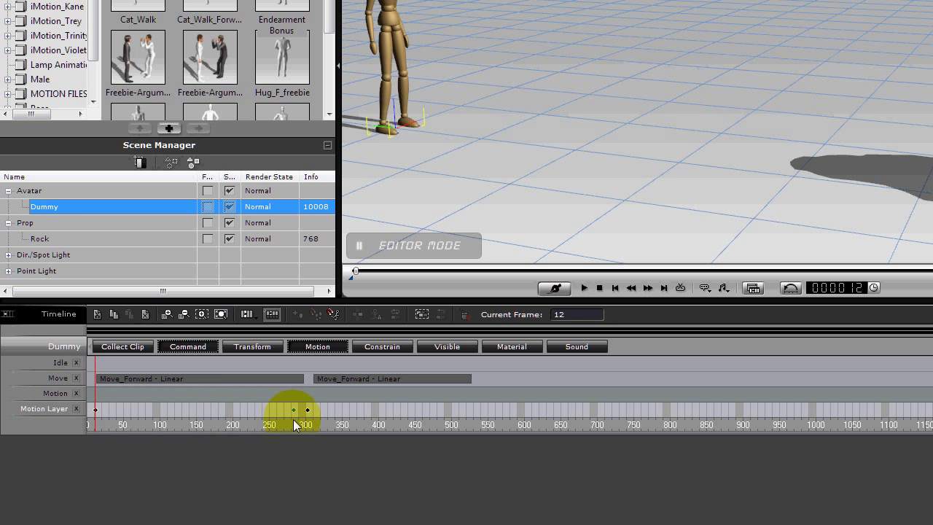
left_click(87, 411)
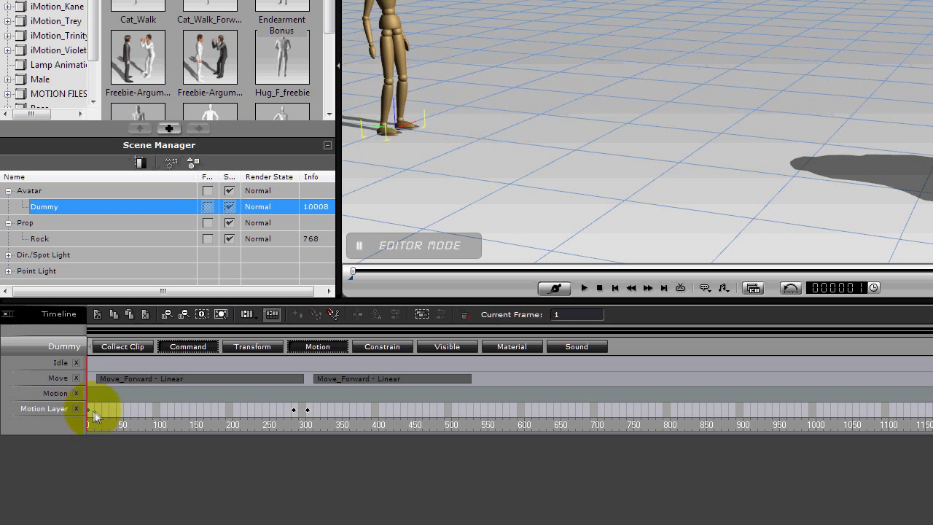
key("space")
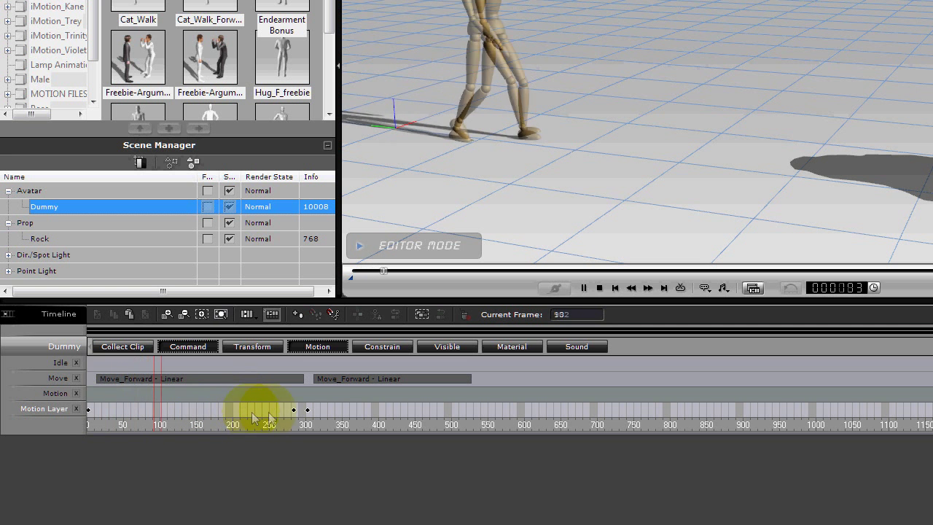
key("space")
- Shift the copied Motion Layer key to about frame 294 and the bent-pose key to frame 308
left_click(294, 412)
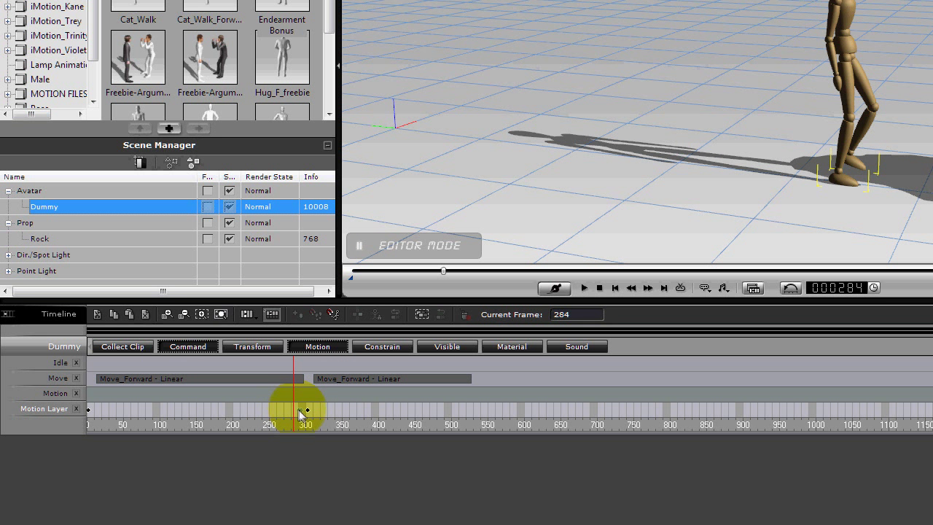
left_click(301, 413)
left_click_drag(308, 411, 312, 409)
- Slide the second Move_Forward clip closer to the end of the first one and play the transition
left_click(331, 379)
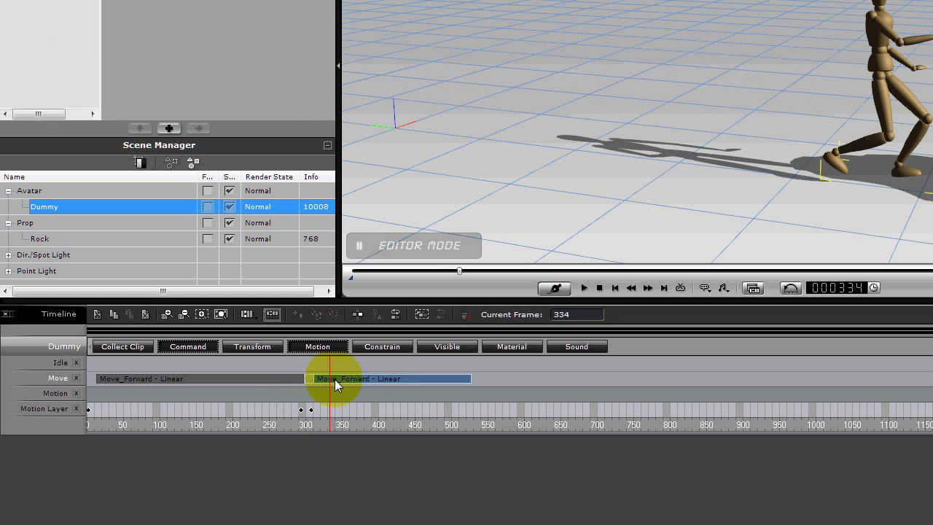
left_click_drag(335, 379, 324, 384)
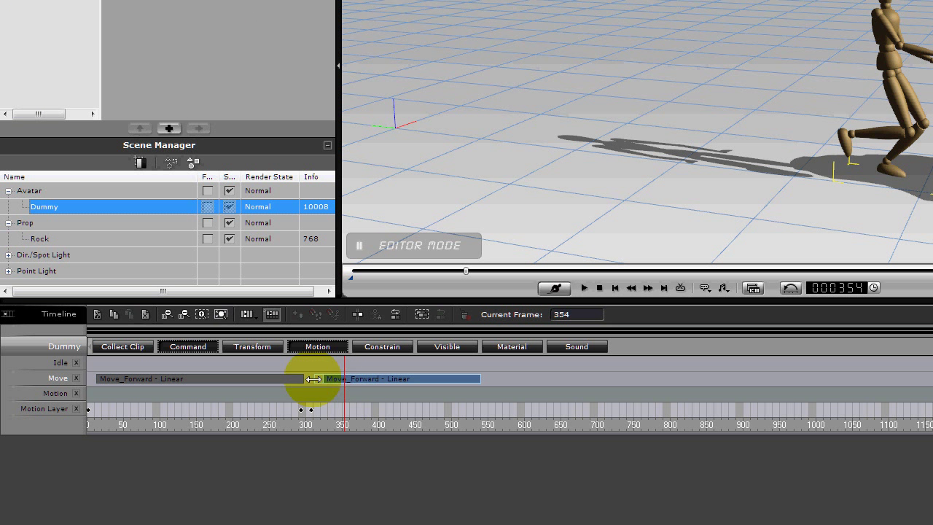
left_click_drag(347, 381, 332, 381)
left_click(292, 365)
key("space")
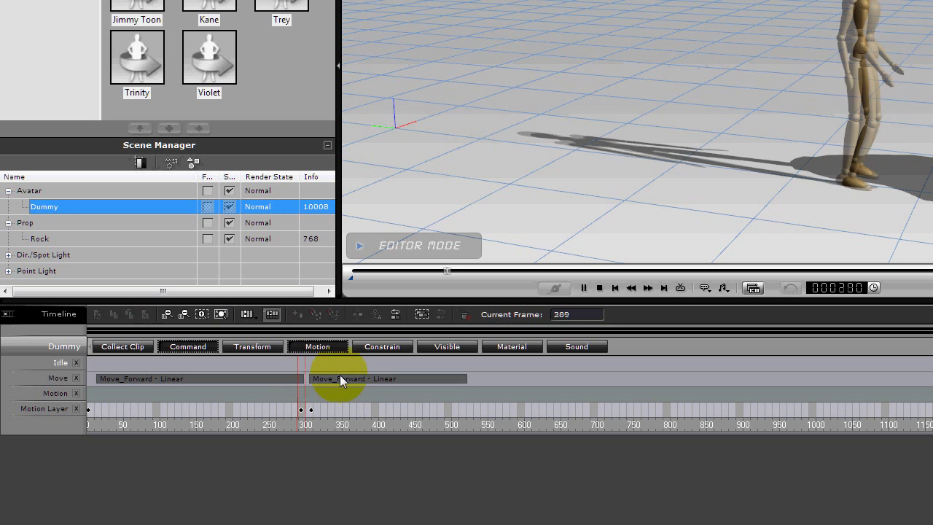
key("space")
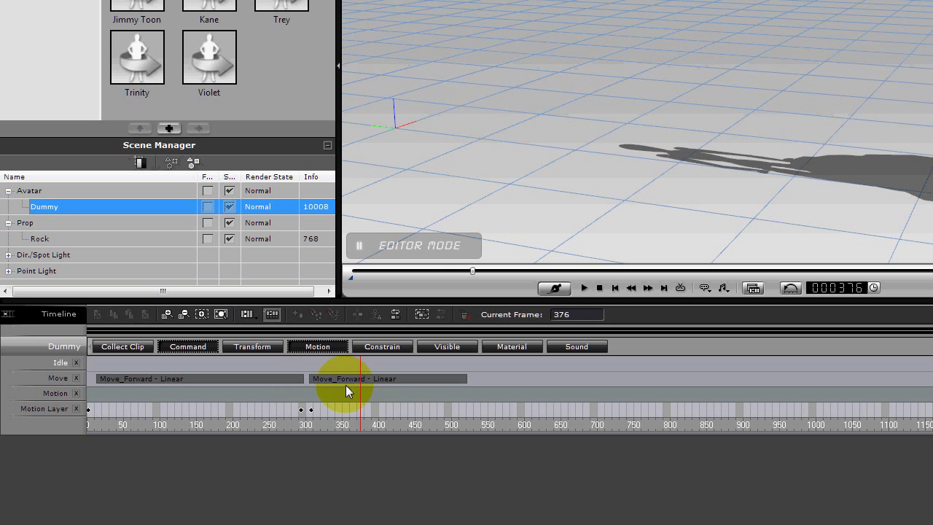
- Open the motion layer editor on the bent-pose key at frame 308 and switch it to Set Absolute Bone
left_click(311, 409)
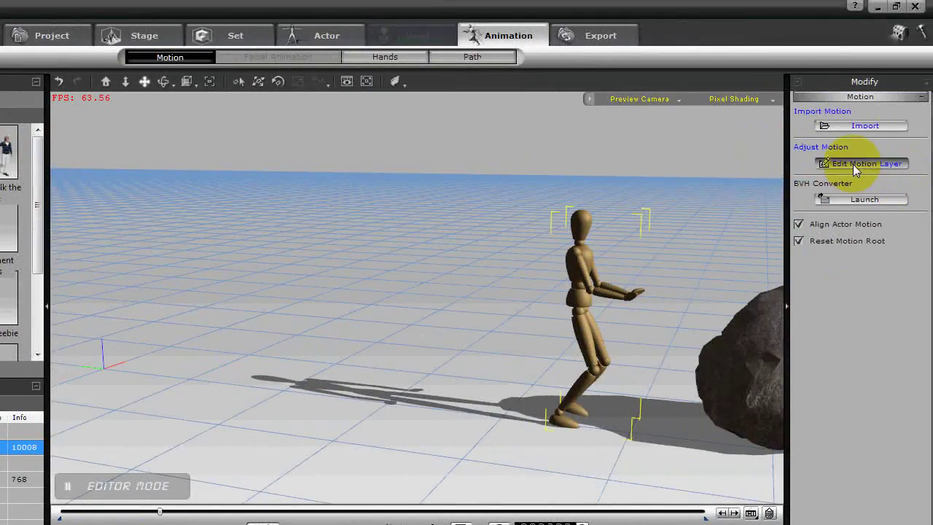
left_click(856, 164)
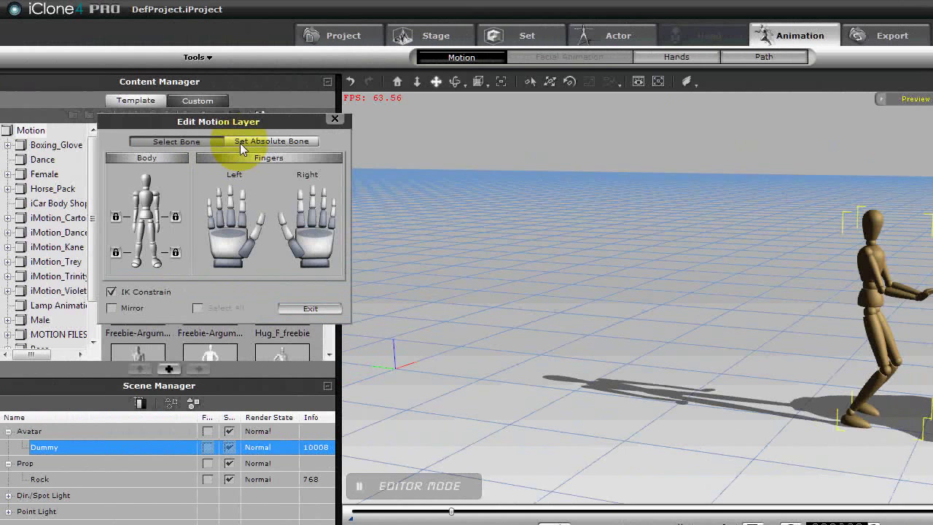
left_click(240, 143)
left_click(160, 195)
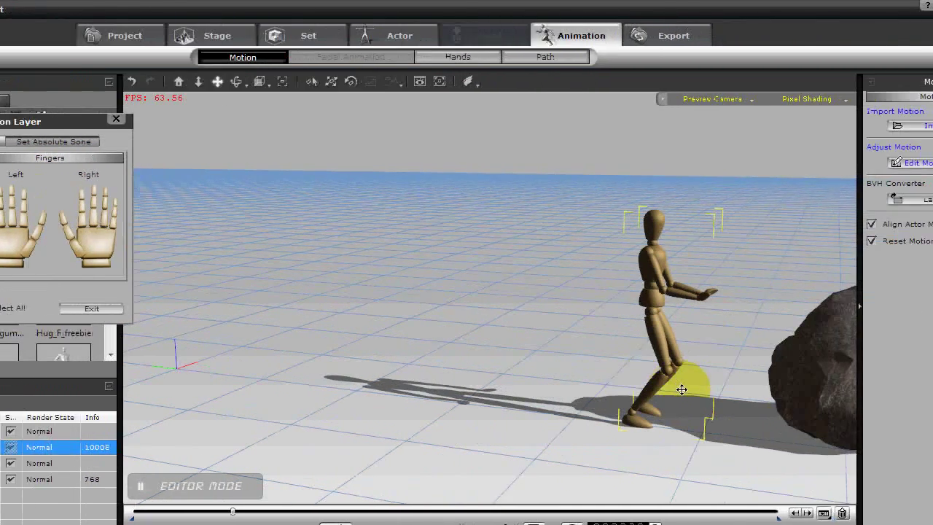
- Bring the whole rock into view and play the bent-knee walk from frame 308 past the rock
left_click_drag(681, 389, 452, 361)
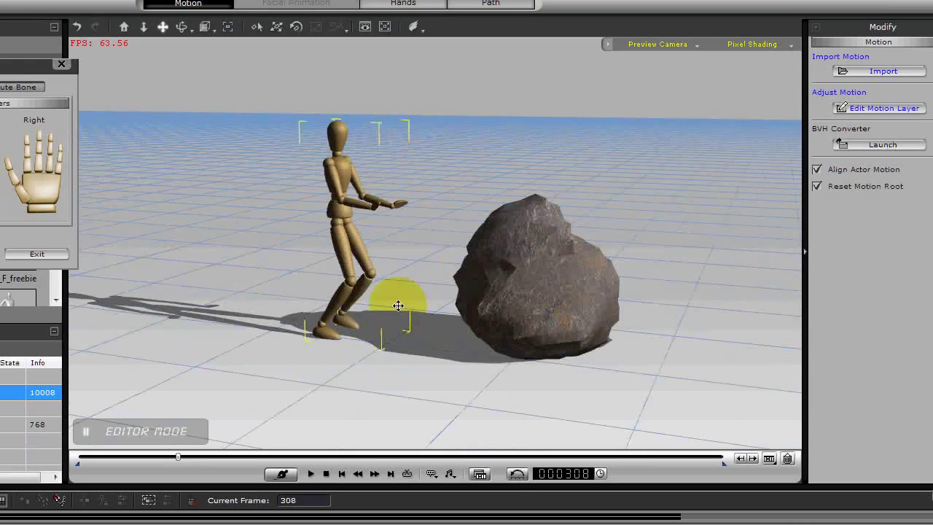
key("space")
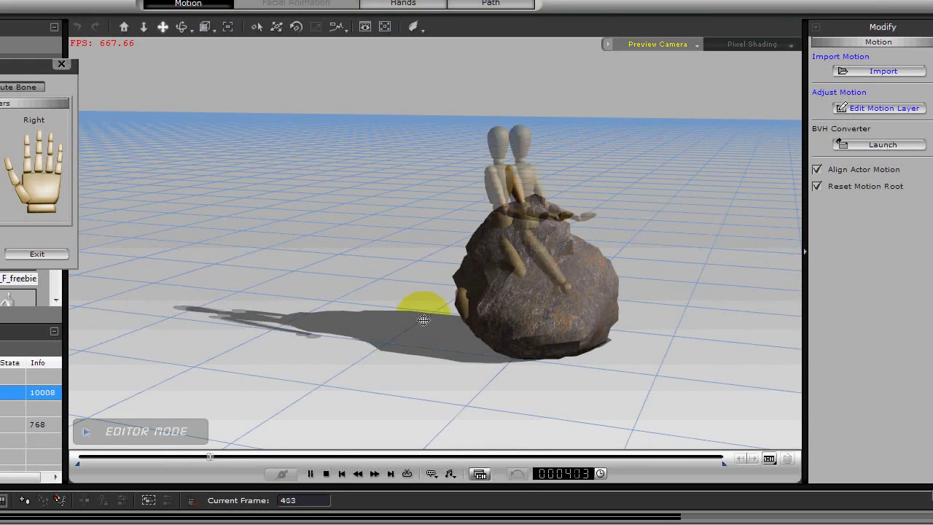
key("space")
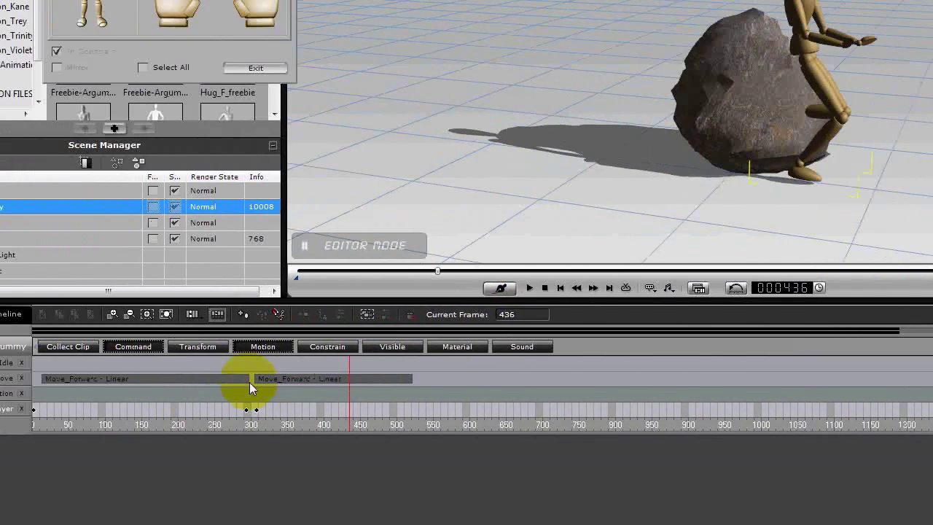
- Lengthen the second Move_Forward clip to end at about frame 597 and play the slower walk twice
left_click(259, 385)
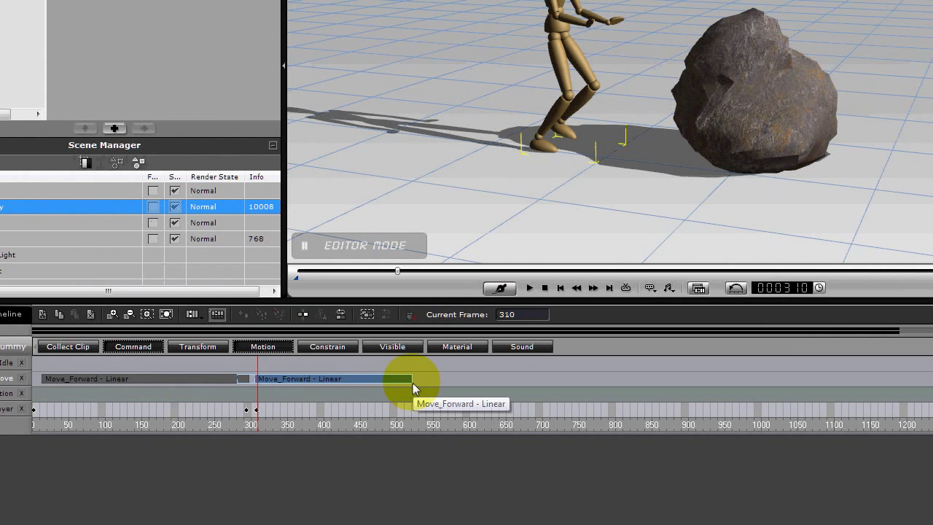
left_click_drag(411, 380, 467, 381)
left_click(253, 362)
key("space")
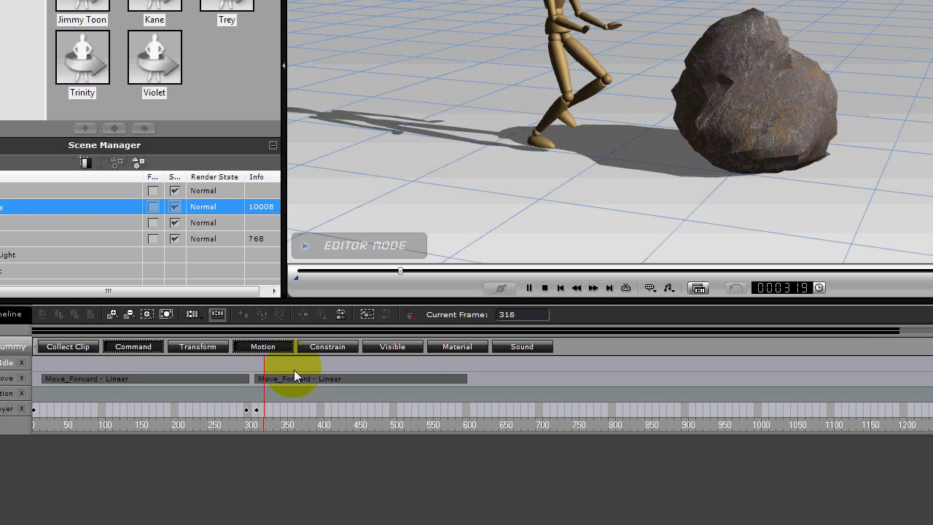
key("space")
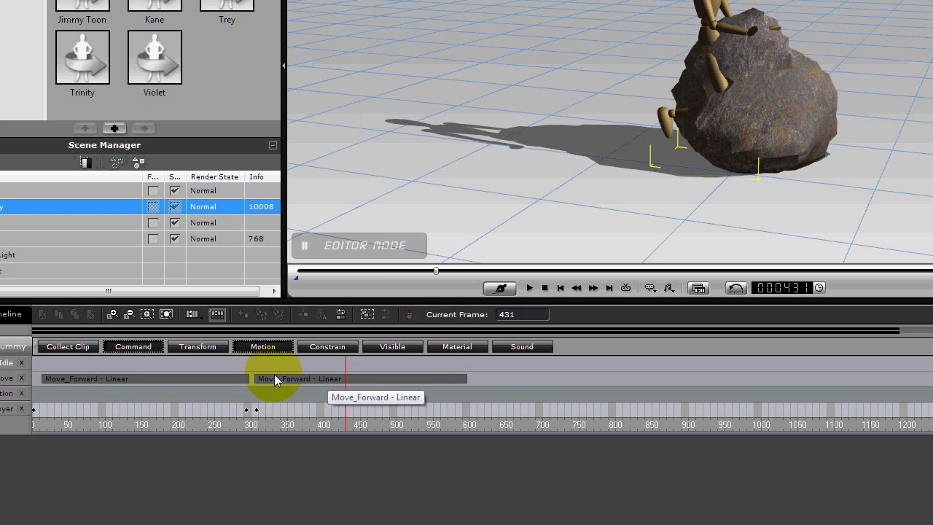
left_click(237, 359)
key("space")
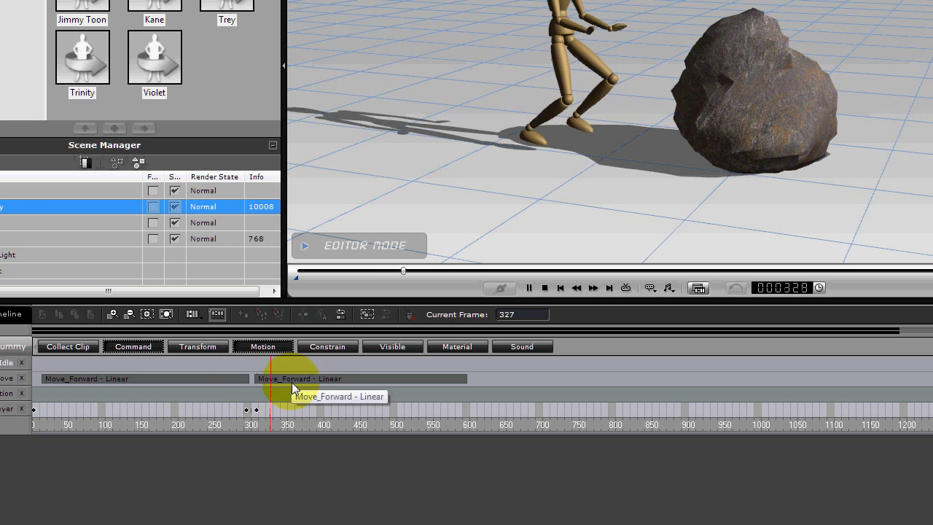
- At frame 301, move the rock along the ground until it sits directly in front of the dummy's hands
left_click(250, 364)
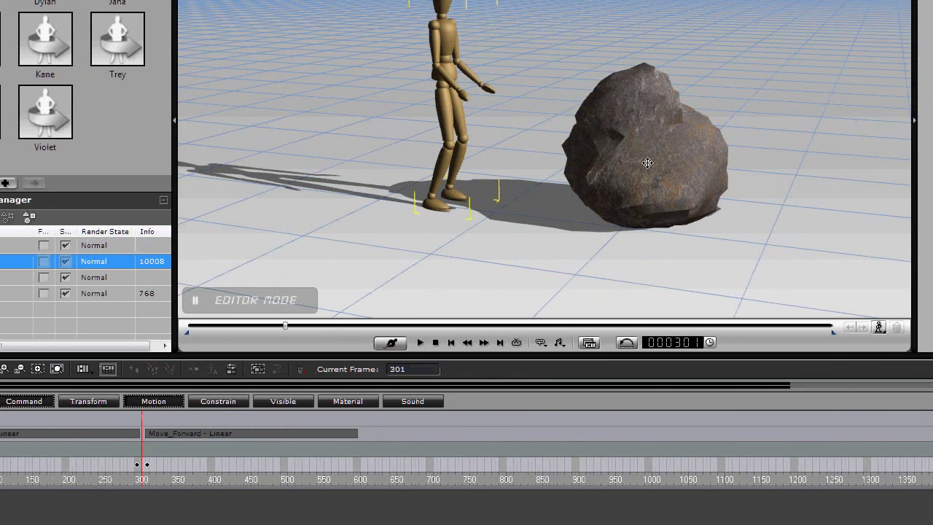
left_click(659, 156)
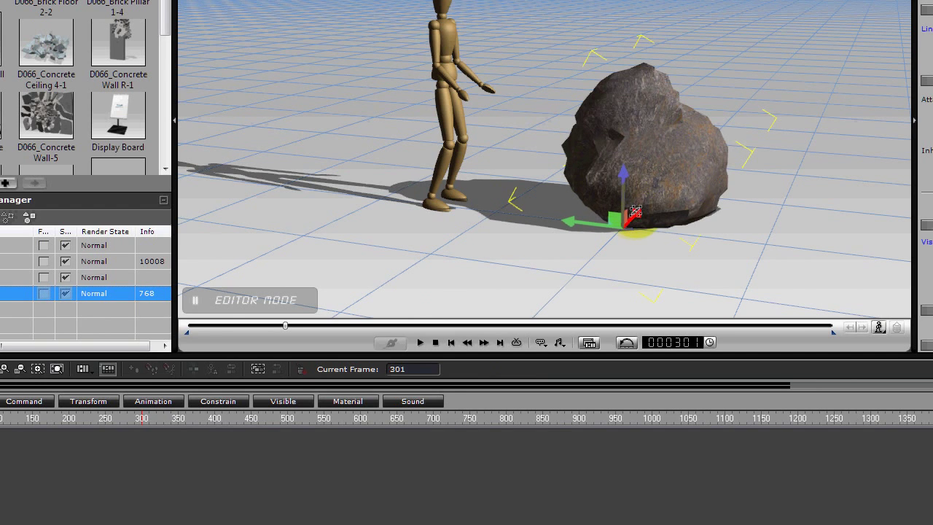
left_click_drag(635, 212, 624, 227)
right_click_drag(711, 221, 435, 249)
left_click_drag(456, 233, 412, 221)
right_click_drag(431, 121, 417, 228)
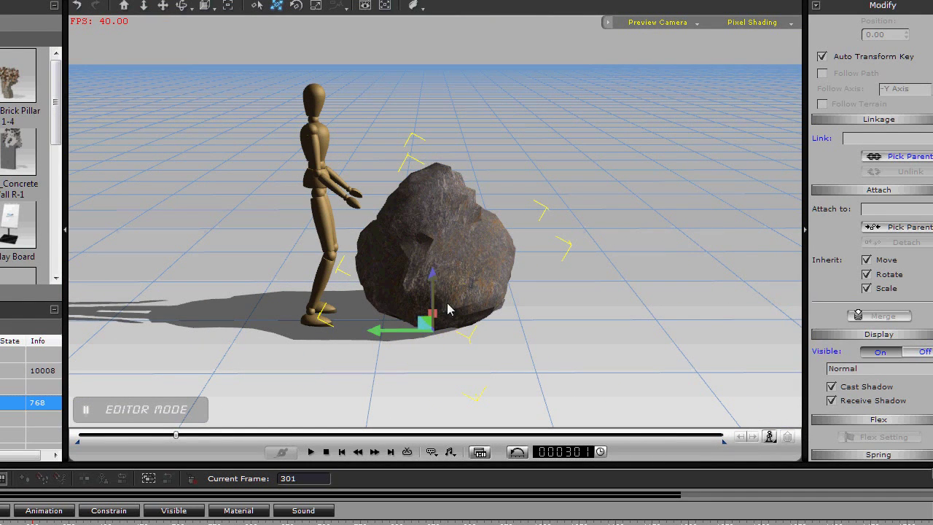
- Scale the rock up slightly along two of its axes to make it taller and bulkier
mouse_move(433, 327)
left_mouse_down()
mouse_move(458, 311)
mouse_move(437, 326)
left_mouse_up()
left_click_drag(383, 304, 406, 316)
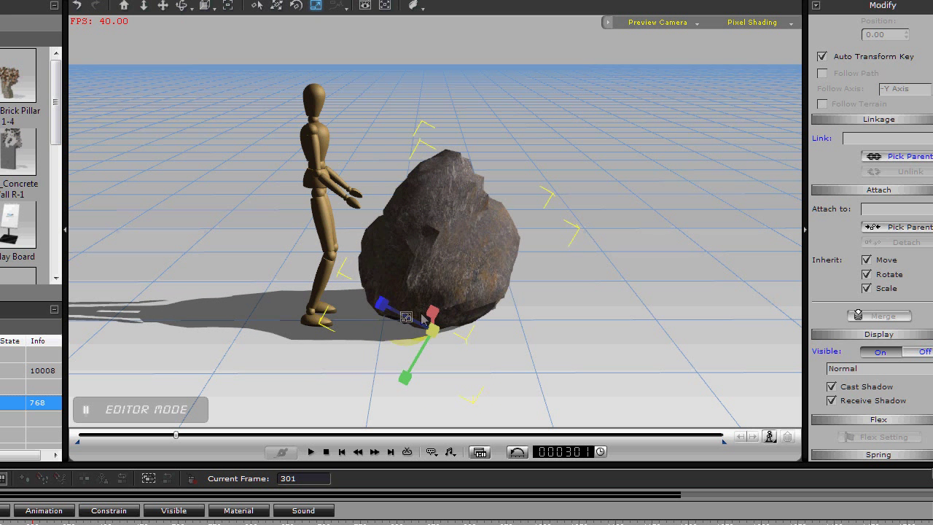
left_click(397, 385)
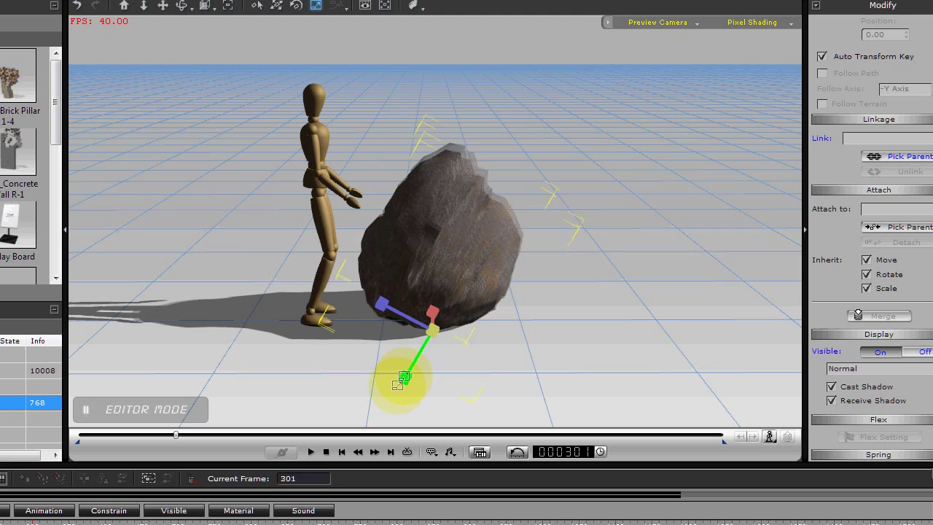
left_click_drag(398, 385, 394, 387)
- Rotate the rock slightly and shift it a little sideways to line it up in front of the dummy
key("e")
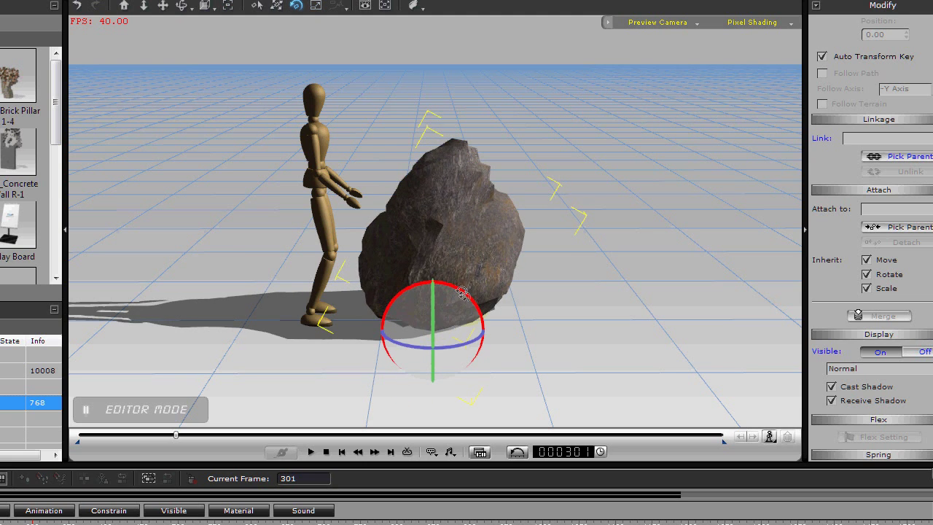
left_click_drag(464, 295, 456, 289)
right_click_drag(374, 348, 449, 353)
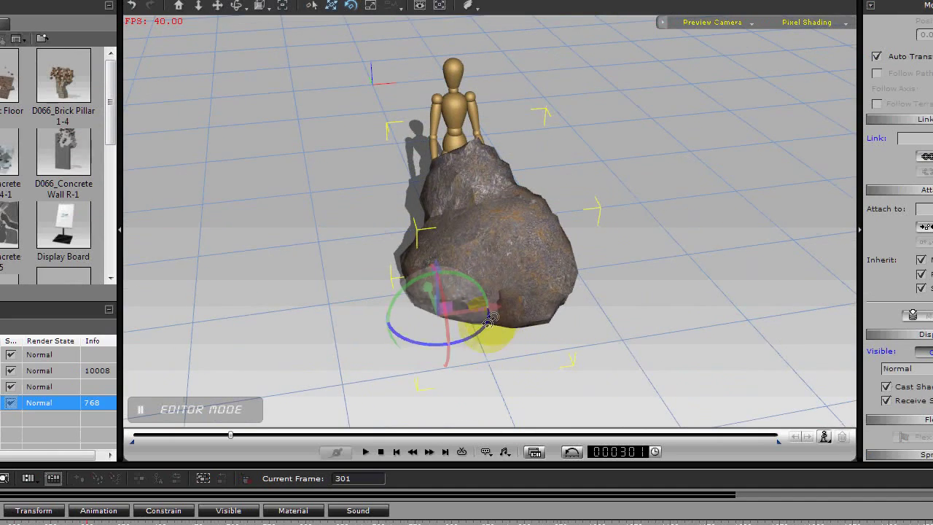
key("w")
left_click_drag(498, 310, 490, 311)
- Turn the rock slightly about its vertical axis so a flatter side faces the dummy's hands
right_click_drag(441, 329, 649, 324)
right_click_drag(445, 353, 408, 324)
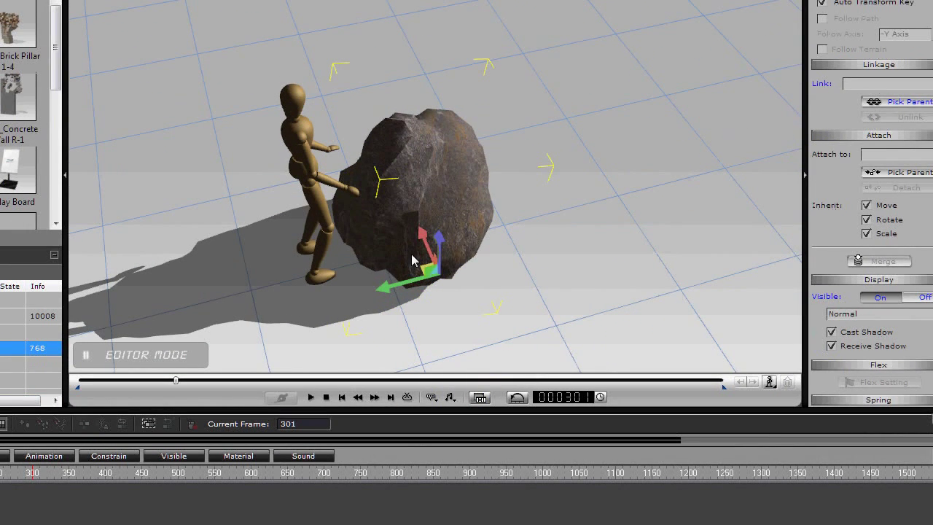
key("e")
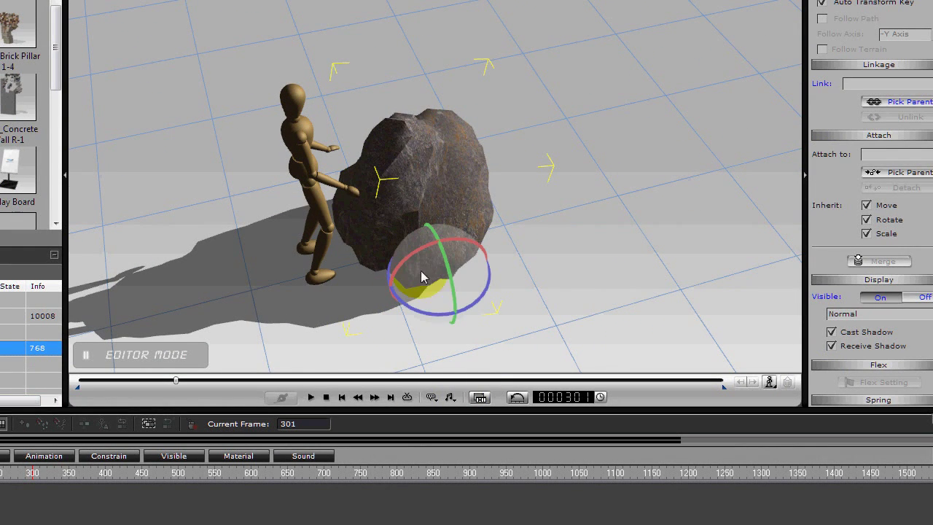
mouse_move(439, 305)
left_mouse_down()
mouse_move(462, 313)
mouse_move(427, 313)
left_mouse_up()
- Move the rock along both ground axes until its near side meets the dummy's hands
key("w")
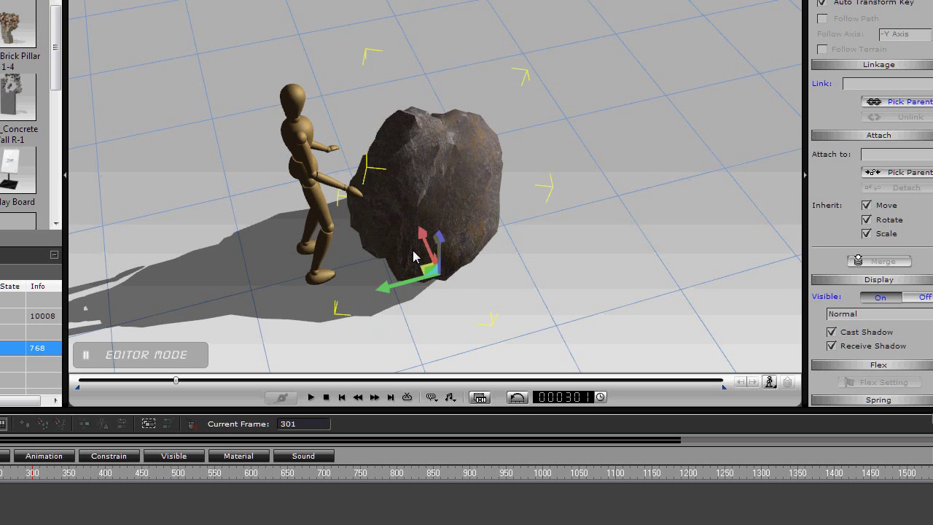
left_click_drag(421, 241, 406, 233)
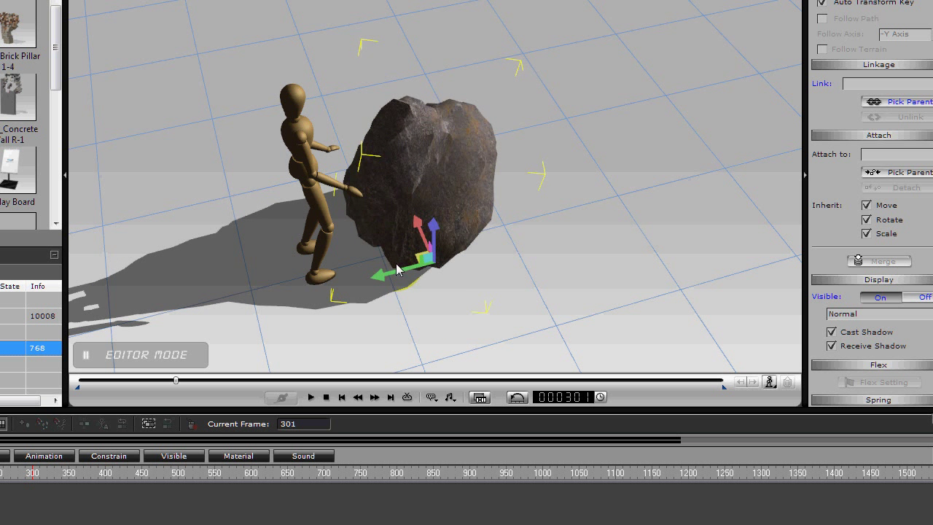
left_click_drag(397, 269, 384, 267)
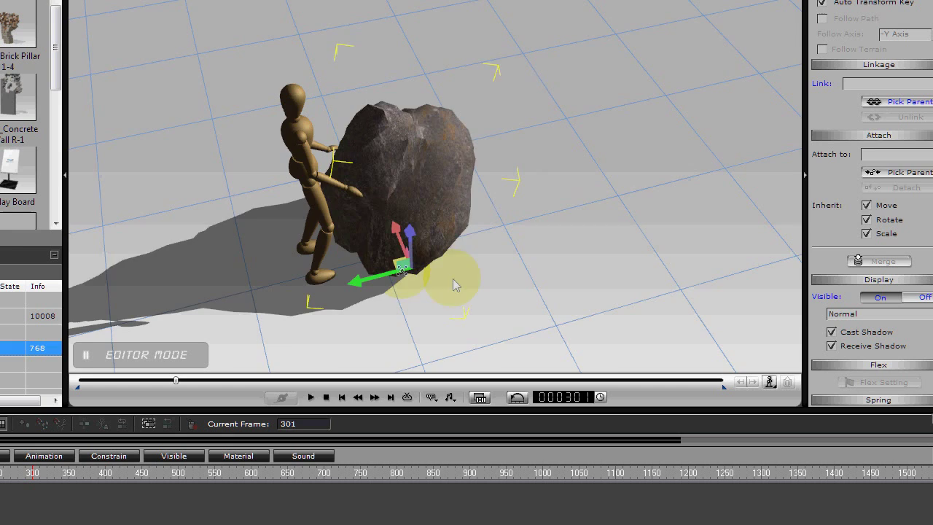
right_click_drag(454, 284, 372, 277)
left_click_drag(347, 266, 357, 267)
right_click_drag(399, 249, 398, 84)
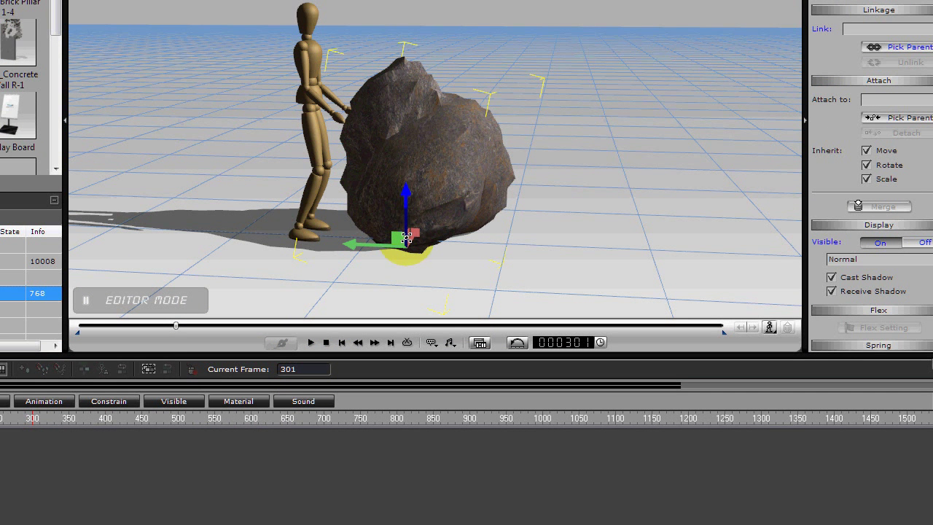
- Play the animation from the first frame to check the rock's motion, stopping playback after a short stretch
left_click(325, 344)
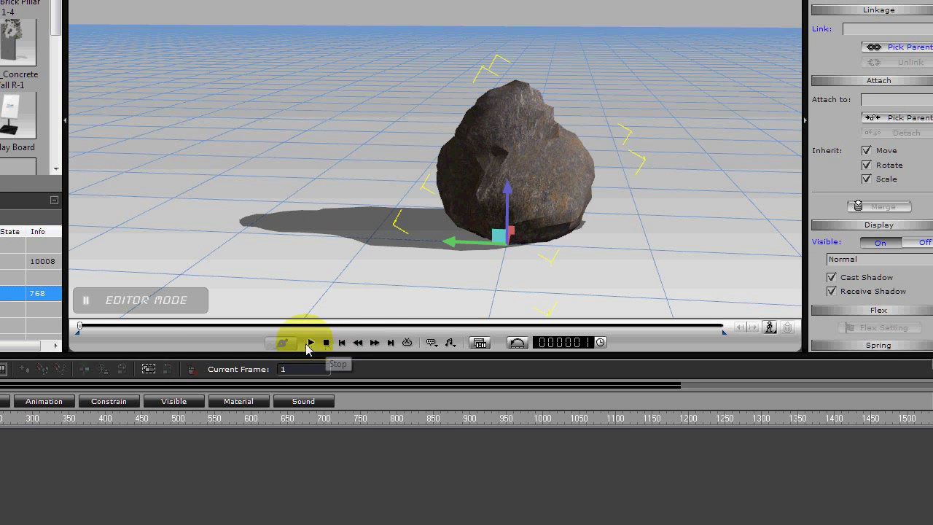
left_click(311, 342)
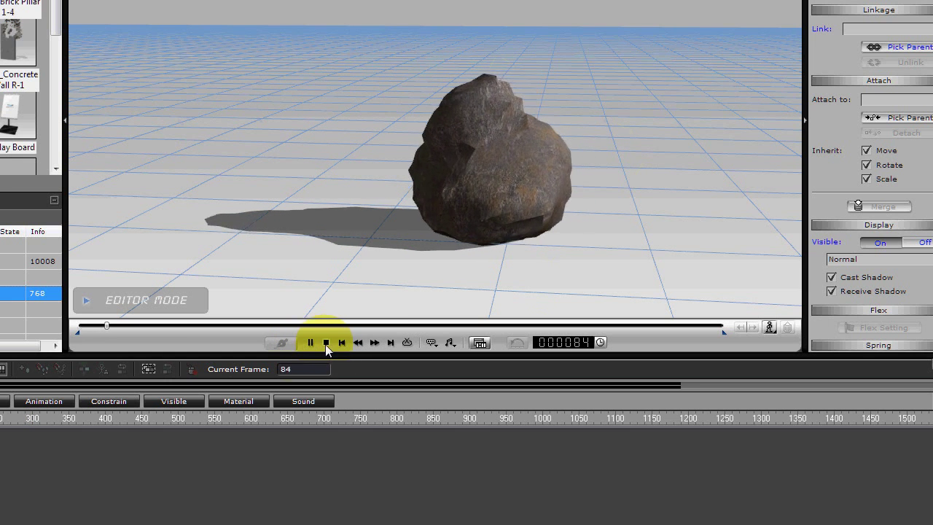
left_click(326, 343)
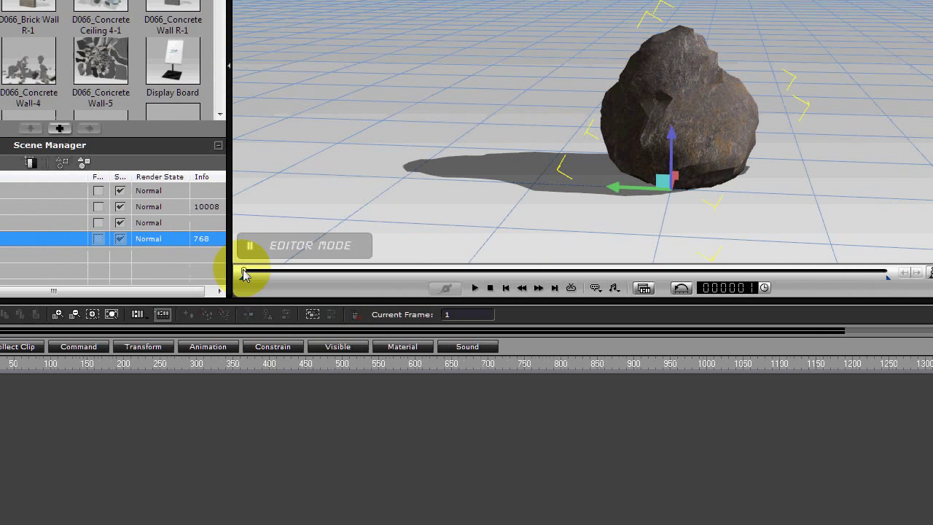
- At frame 340, remove all animation from the rock
left_click_drag(244, 275, 353, 281)
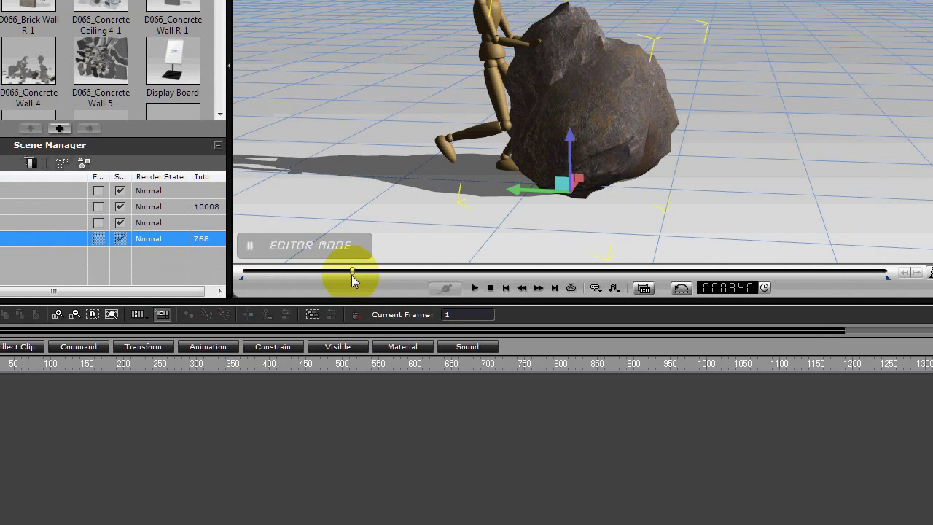
right_click(571, 176)
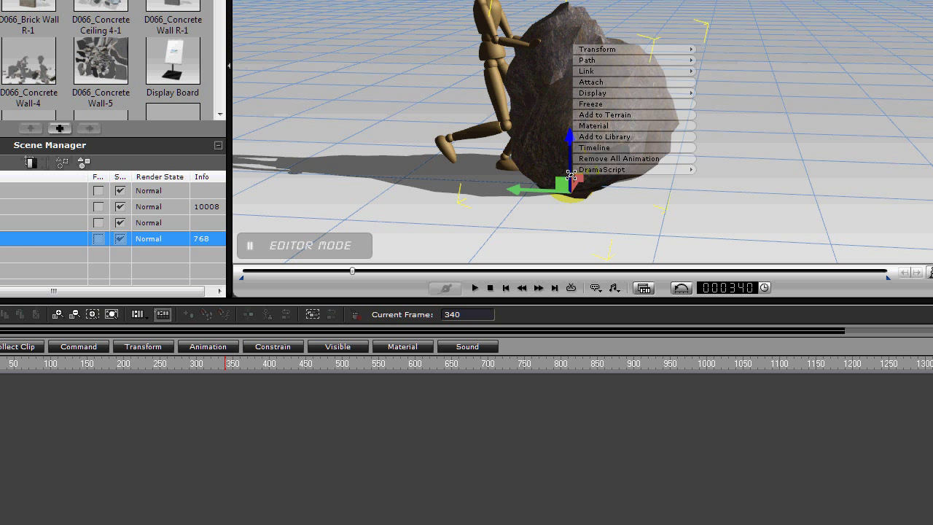
left_click(595, 158)
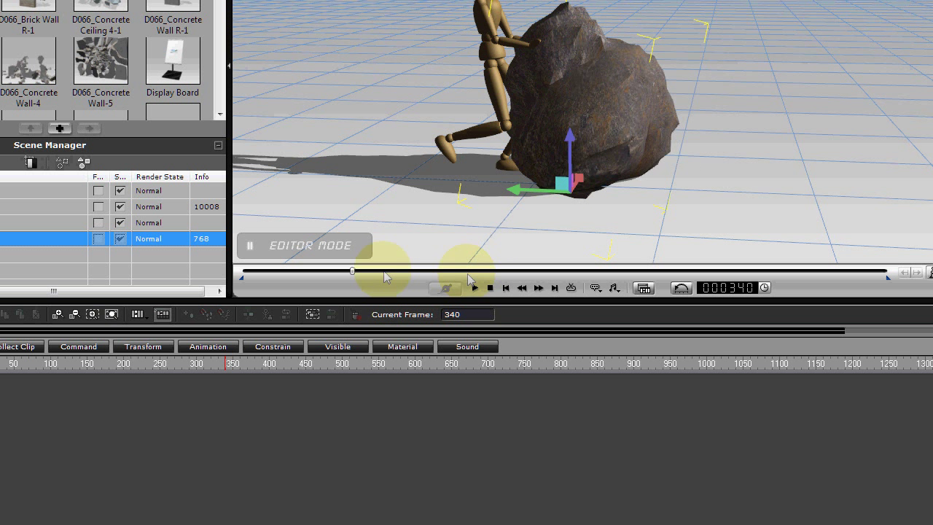
- Try attaching the rock to the dummy's UpperTorso at frame 311, and play from the first frame to about frame 372
mouse_move(352, 271)
left_mouse_down()
mouse_move(331, 274)
mouse_move(344, 276)
left_mouse_up()
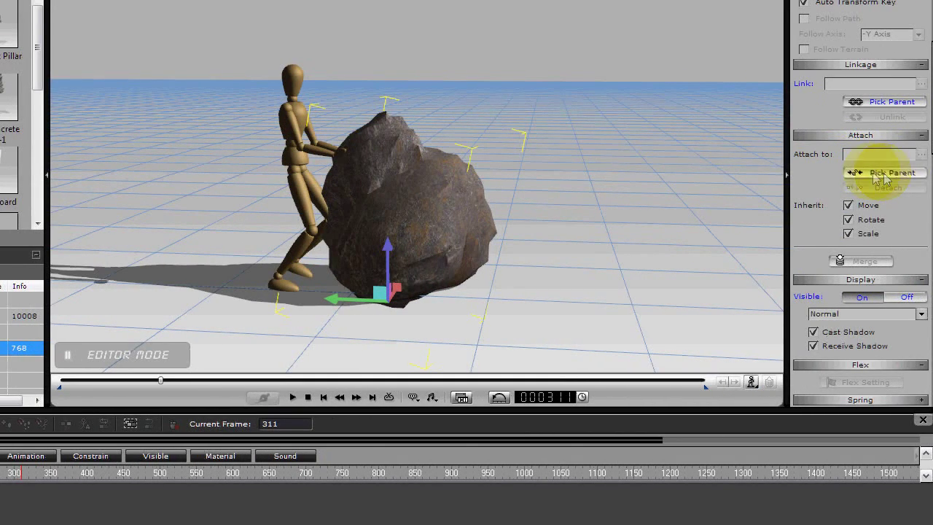
left_click(303, 118)
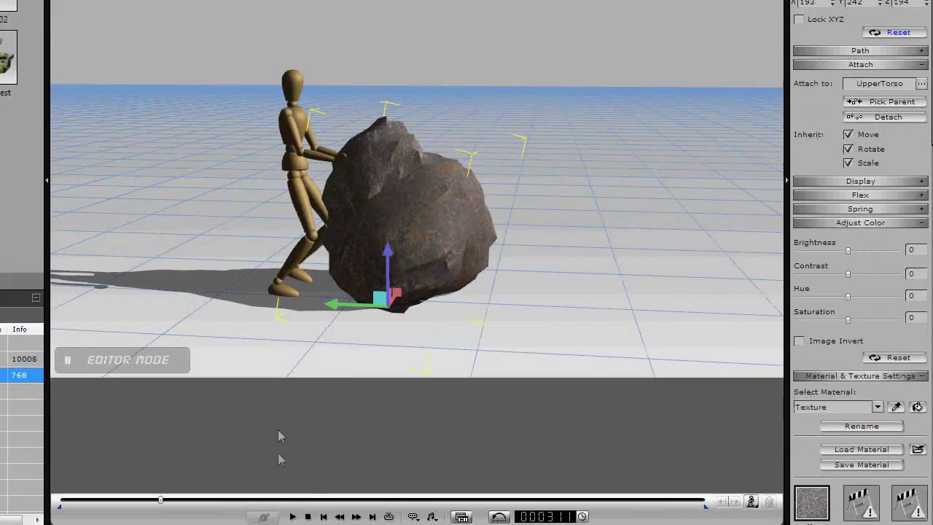
right_click_drag(479, 231, 368, 192)
left_click(307, 517)
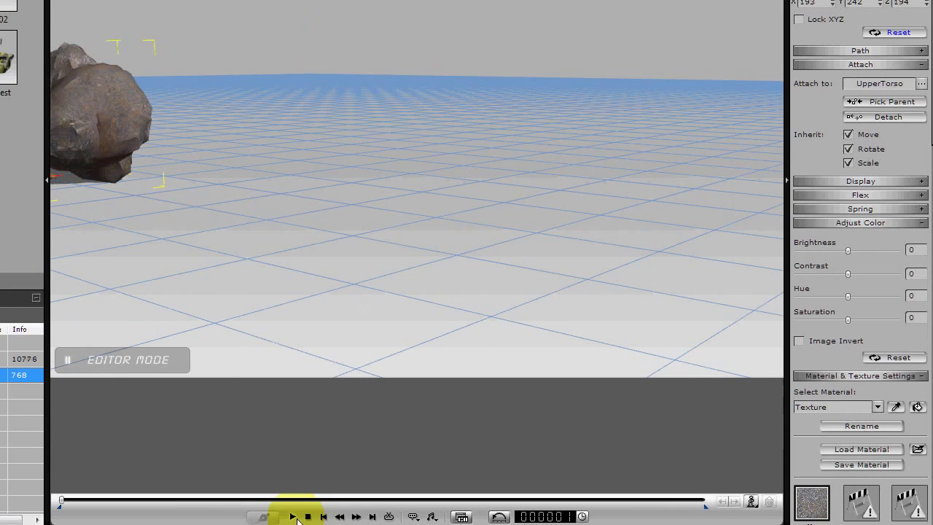
left_click(293, 516)
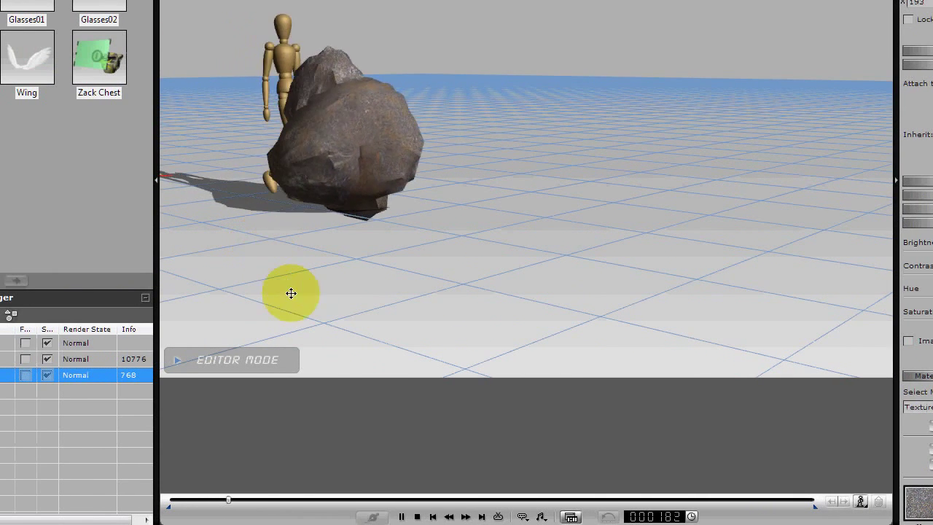
left_click(402, 516)
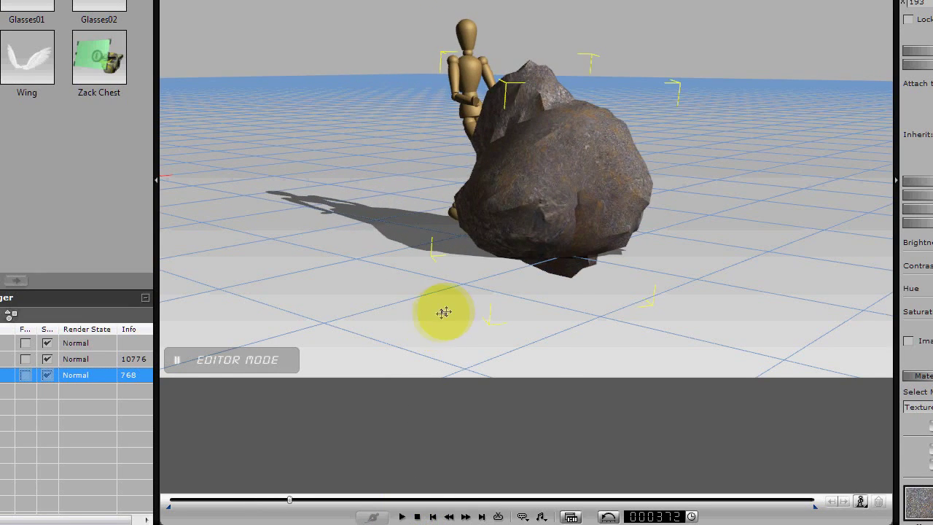
- Detach the rock from the dummy and link it to the UpperTorso at frame 370 instead
right_click_drag(444, 312, 685, 291)
middle_click_drag(544, 219, 527, 193)
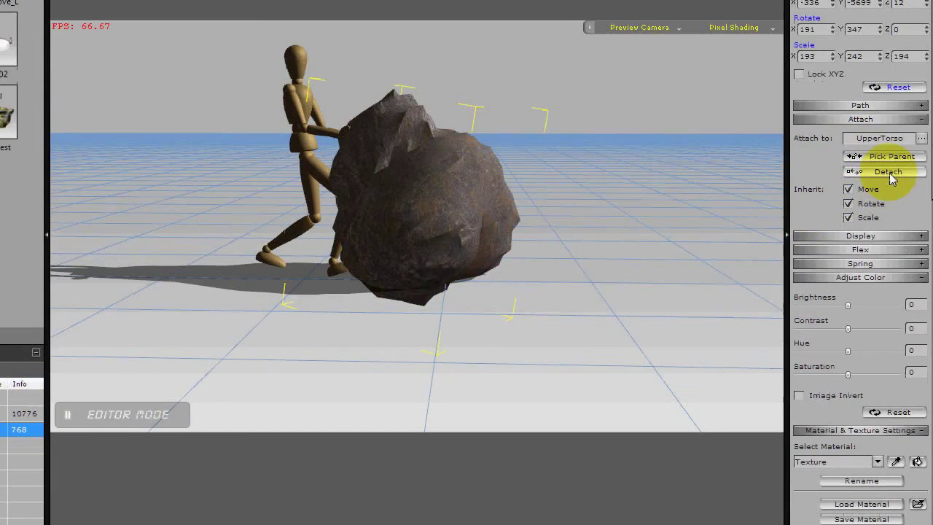
left_click(891, 175)
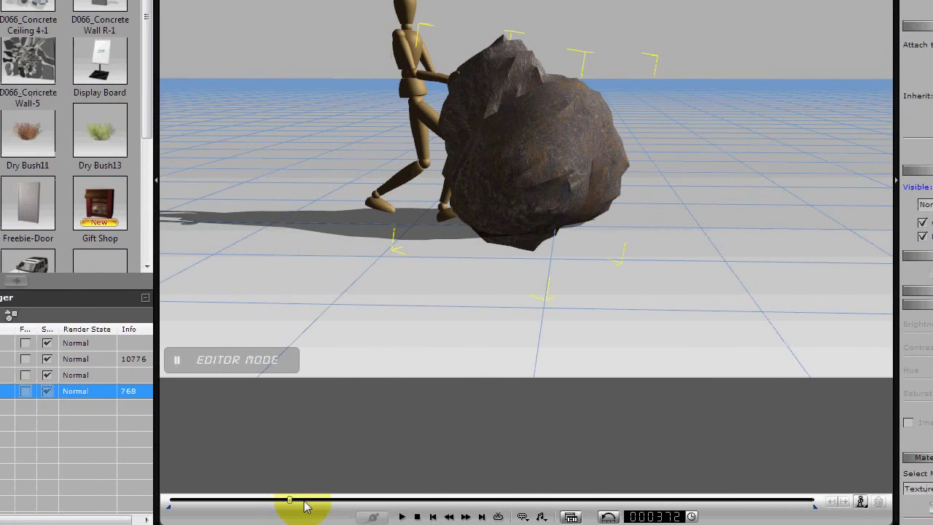
left_click_drag(289, 505, 292, 505)
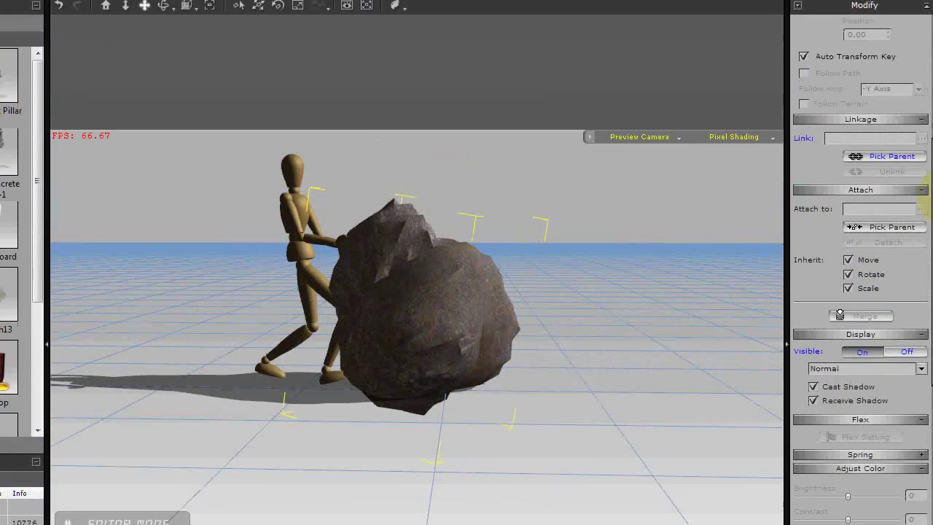
left_click(887, 158)
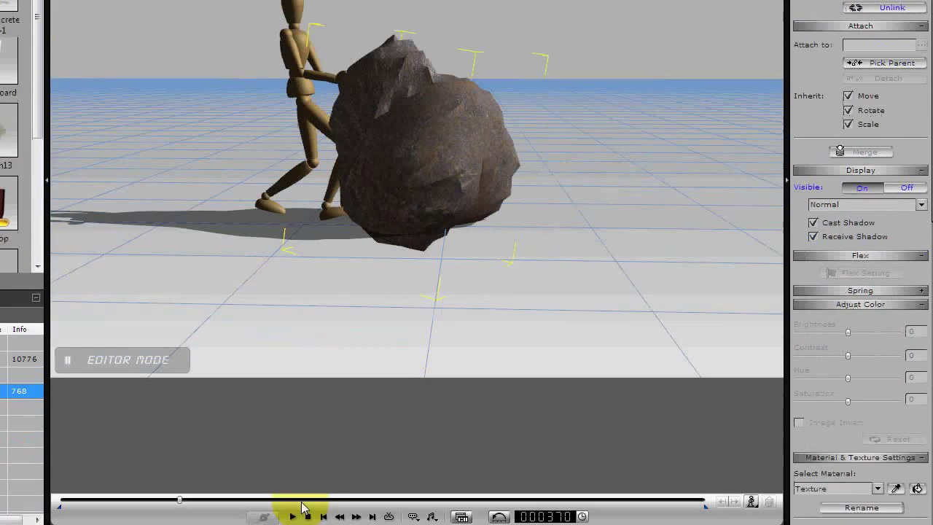
- Play the linked rock from frame 370, and scrub from the start of the timeline to about frame 363
left_click(293, 516)
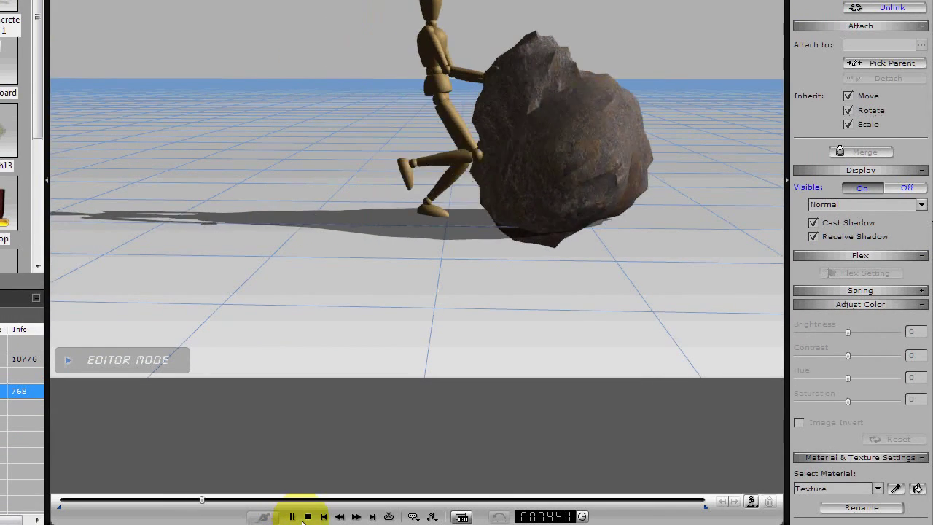
left_click(306, 516)
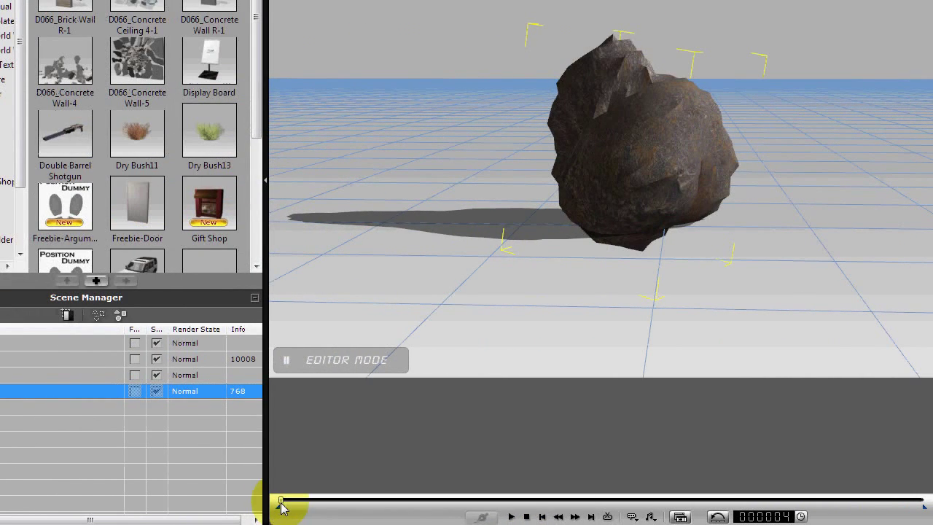
left_click_drag(315, 507, 396, 506)
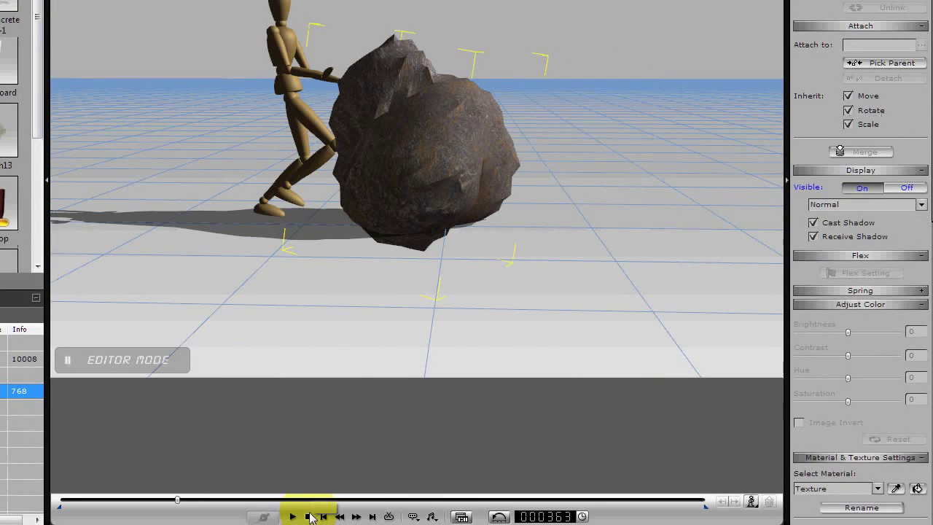
- Show the rock's Constrain track, select its link key at frame 370, and relink it to BoneRoot with alignment None
left_click(461, 516)
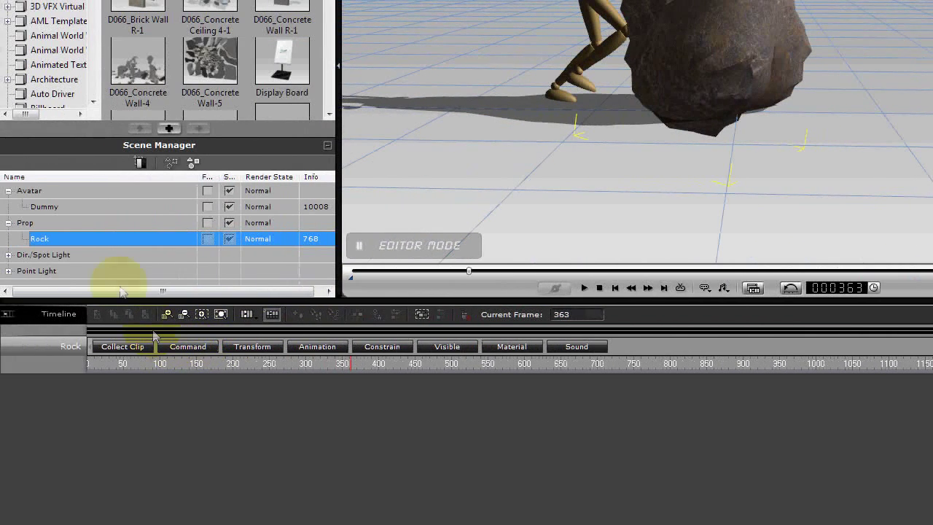
left_click(382, 348)
left_click(356, 378)
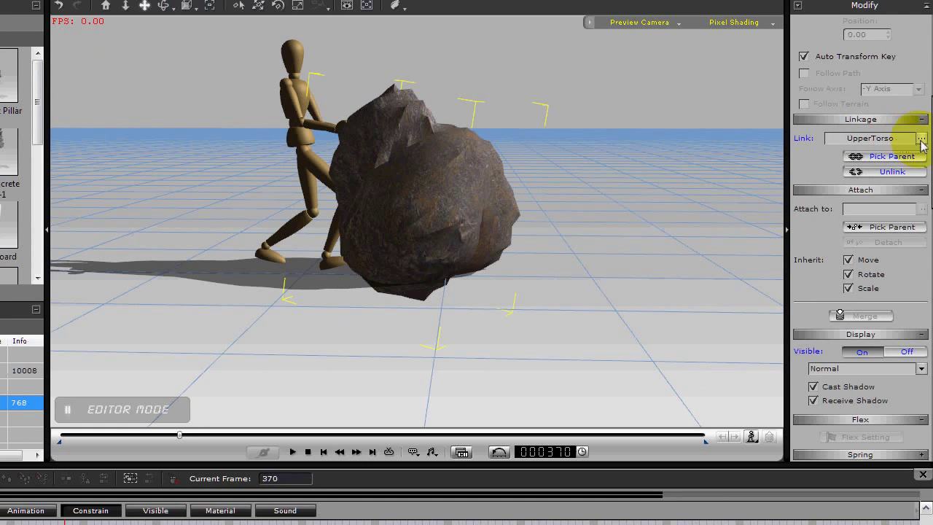
left_click(922, 140)
left_click(221, 194)
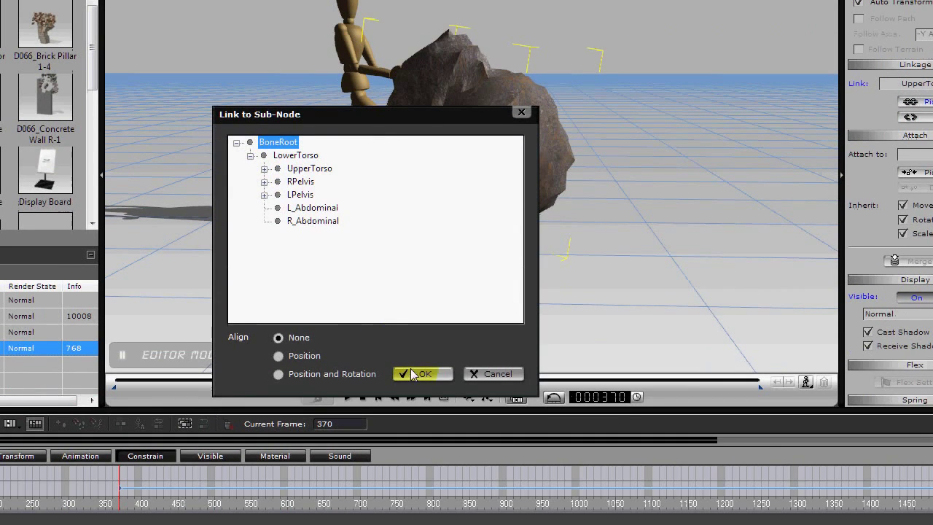
left_click(414, 373)
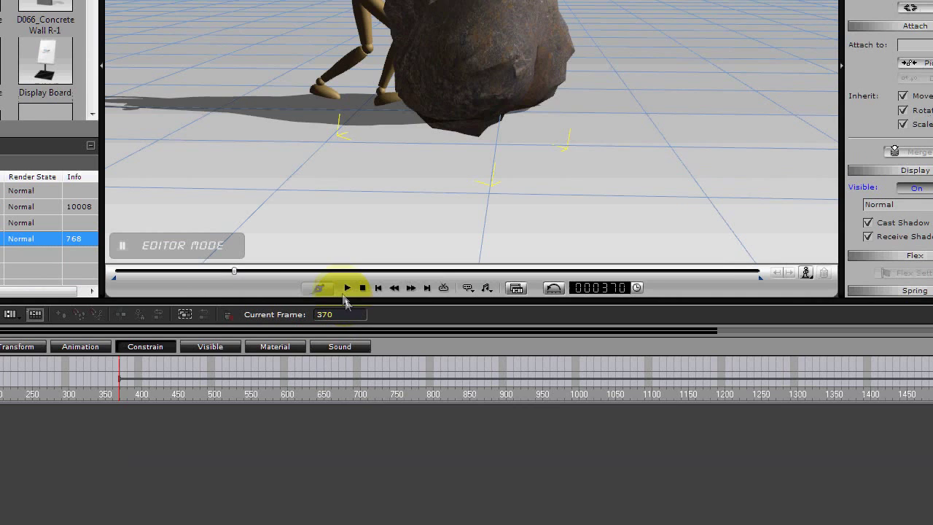
- Play the BoneRoot-linked rock from frame 370 and again from the first frame, and return to the link key at frame 370
left_click(348, 288)
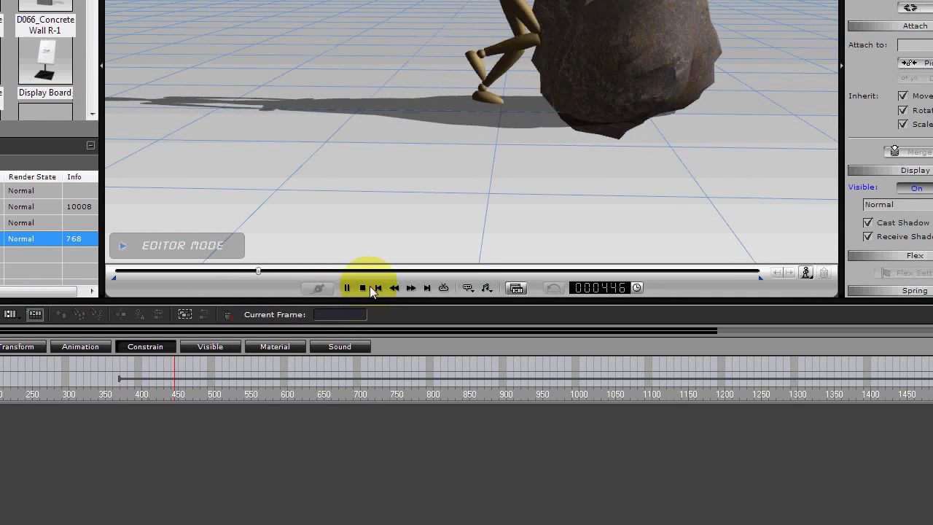
left_click(363, 288)
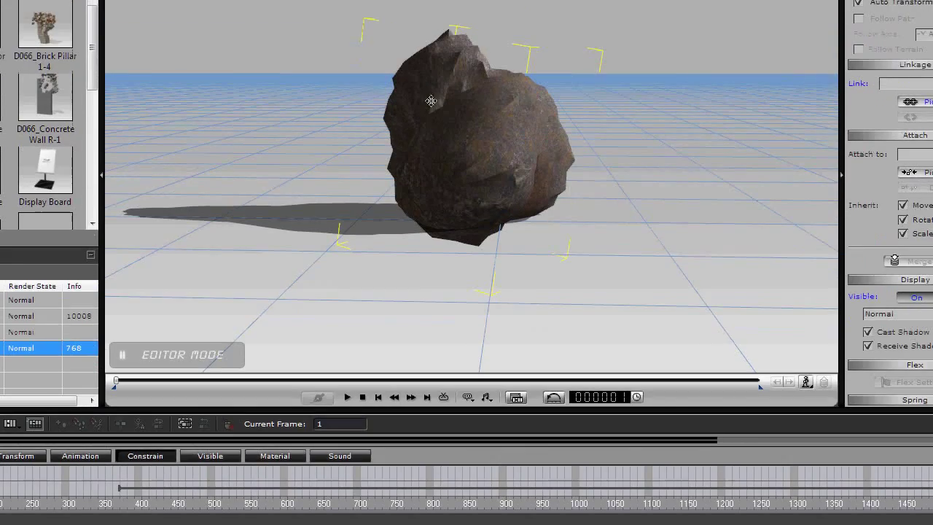
key("space")
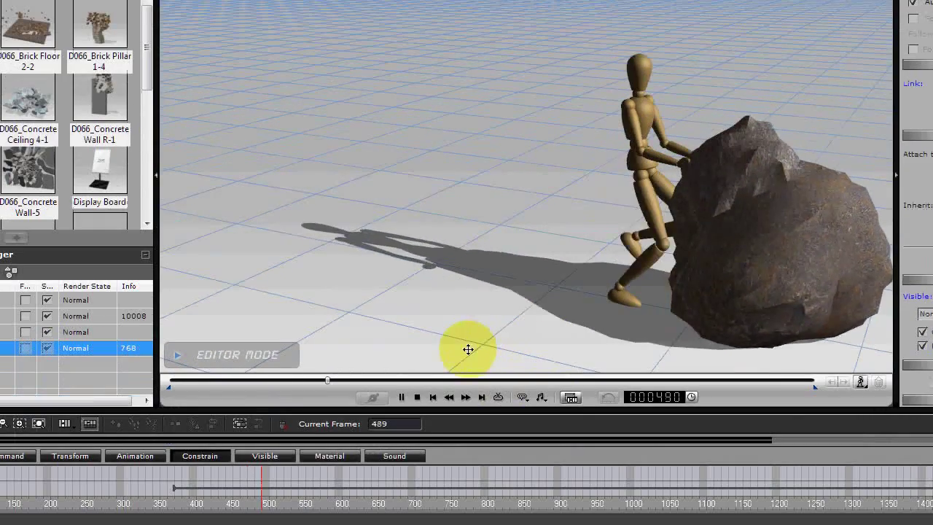
key("space")
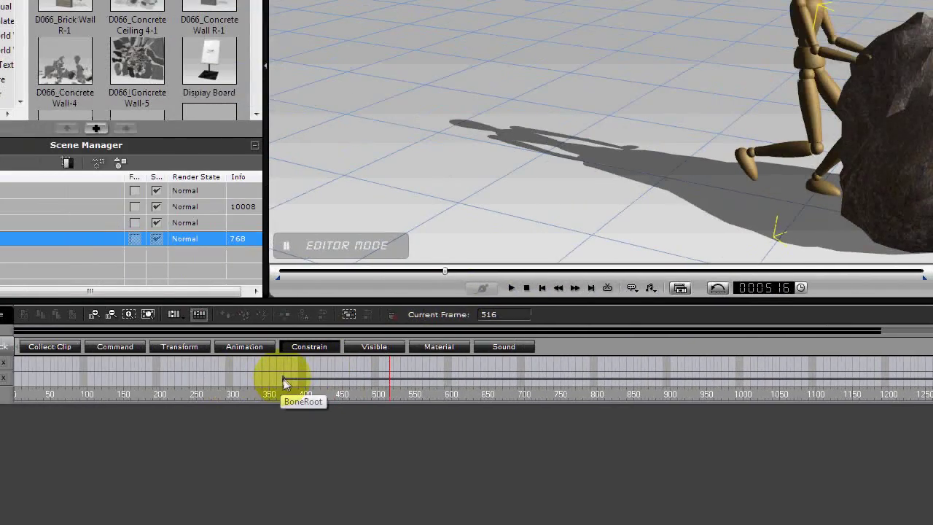
left_click(285, 382)
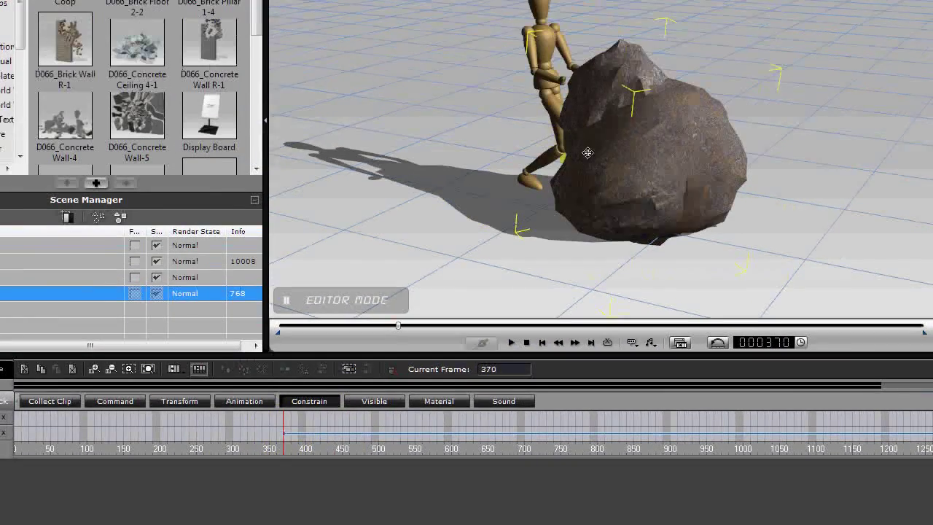
- Move the rock along the ground at frame 370 so that it rests against the dummy's hands
right_click_drag(586, 139, 686, 164)
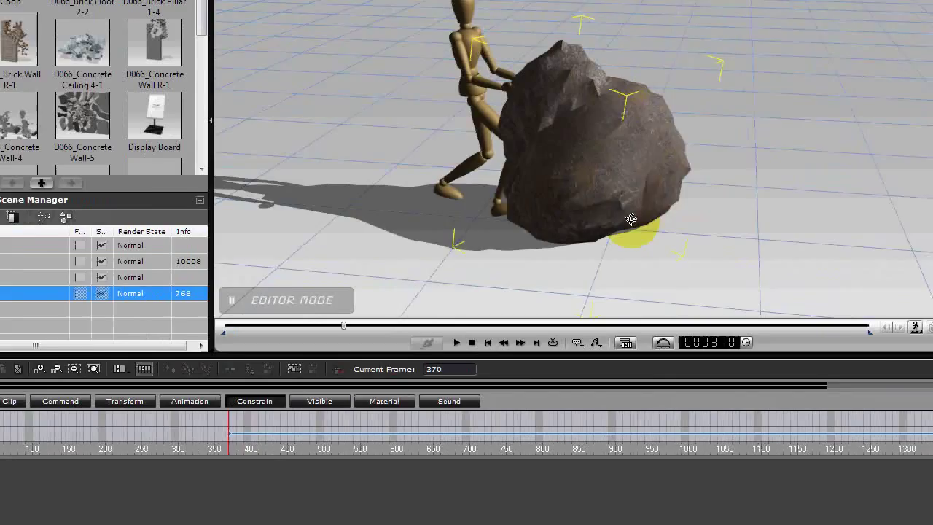
right_click_drag(630, 219, 568, 149)
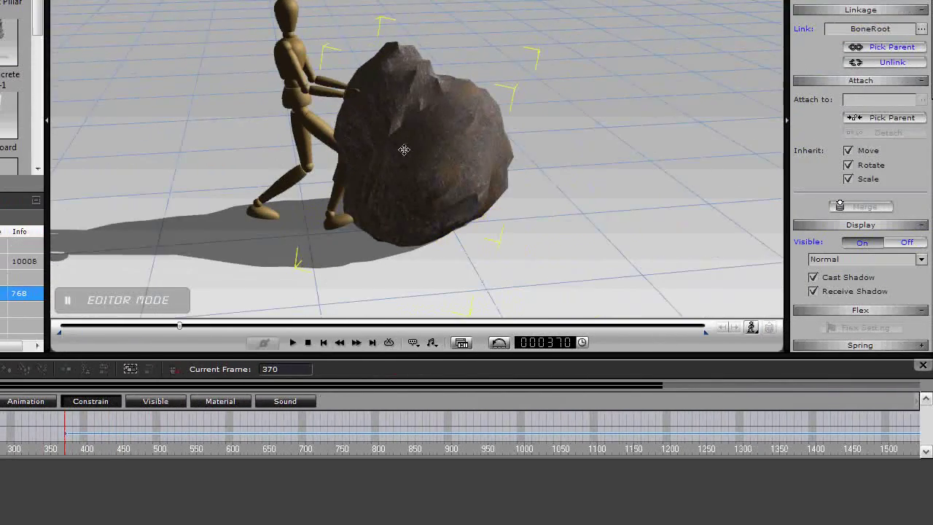
right_click_drag(404, 149, 407, 234)
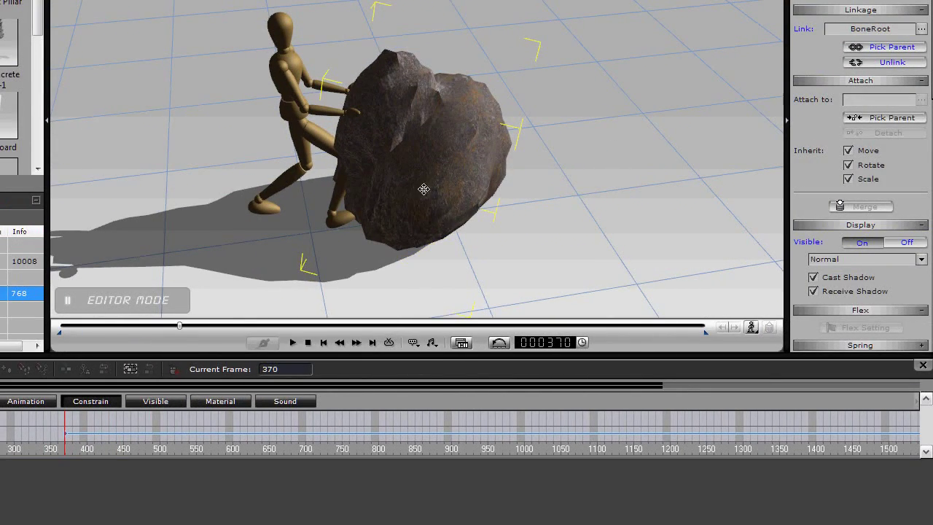
left_click_drag(461, 266, 529, 205)
key("w")
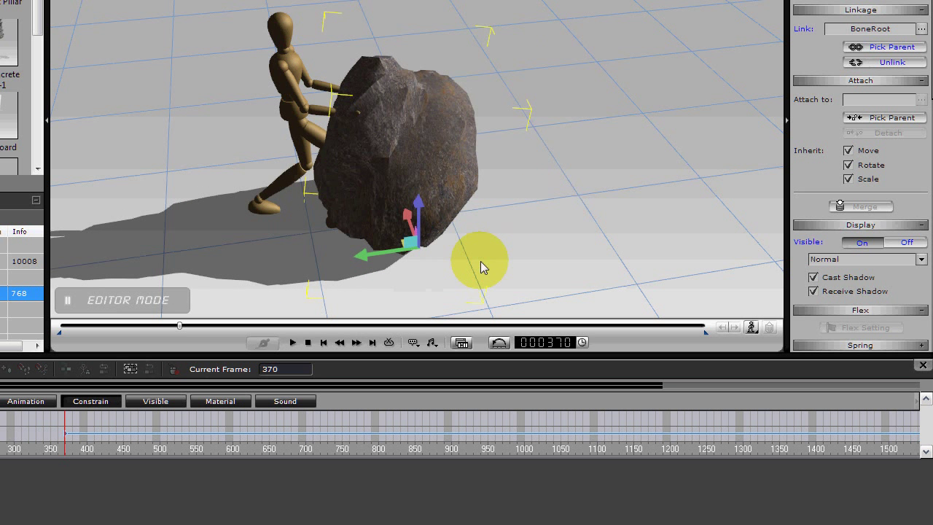
left_click_drag(386, 251, 394, 249)
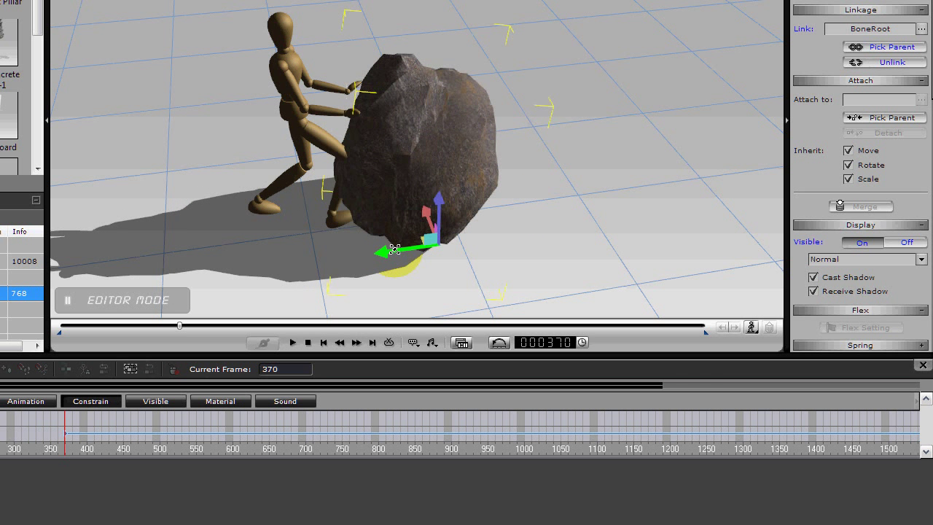
left_click_drag(425, 215, 422, 199)
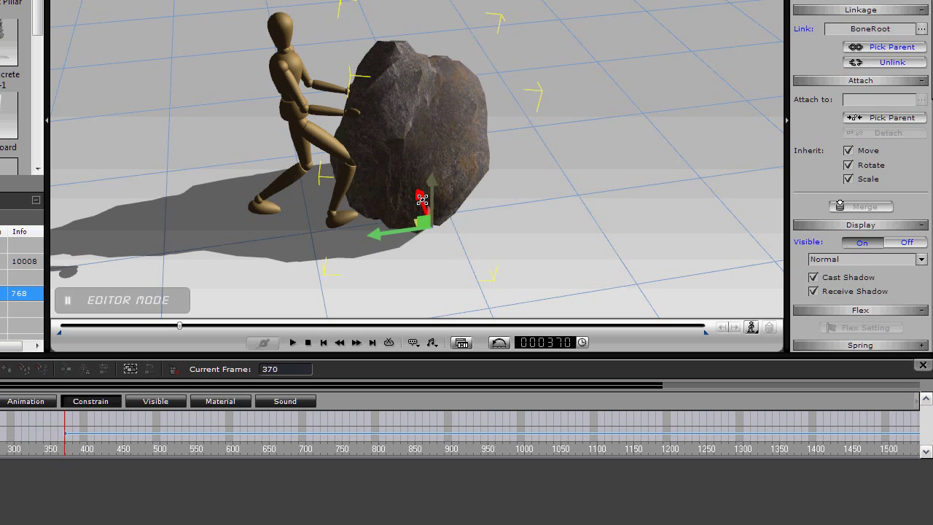
mouse_move(386, 228)
left_mouse_down()
mouse_move(396, 227)
mouse_move(385, 229)
left_mouse_up()
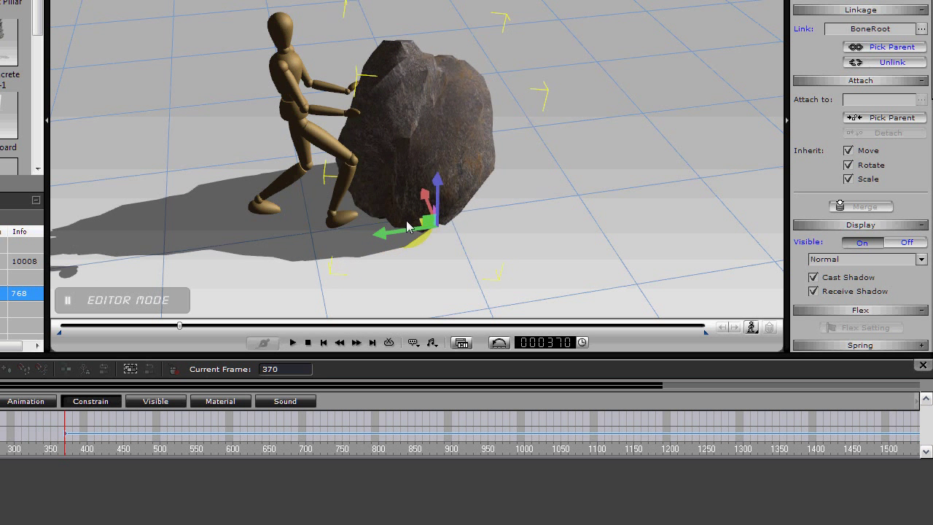
- Remove all animation from the rock, play the scene briefly and stop it back at the first frame
right_click(430, 219)
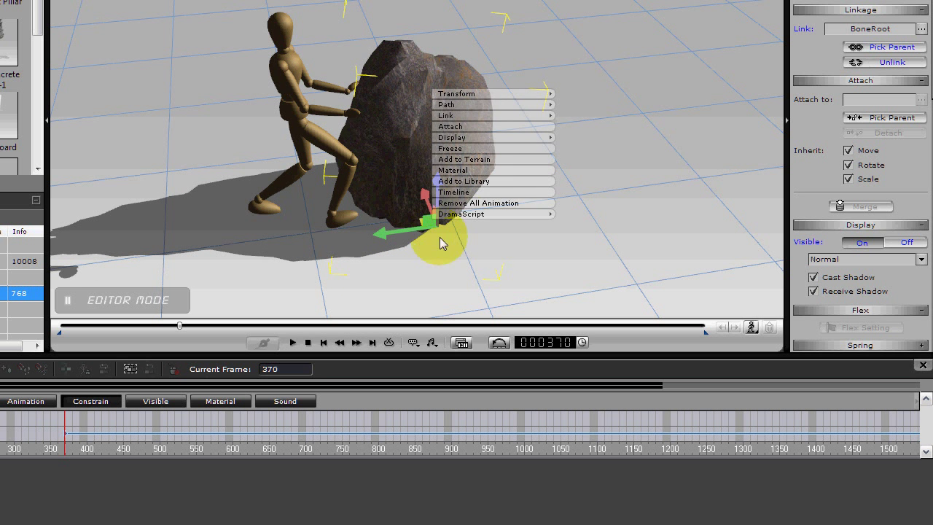
left_click(466, 205)
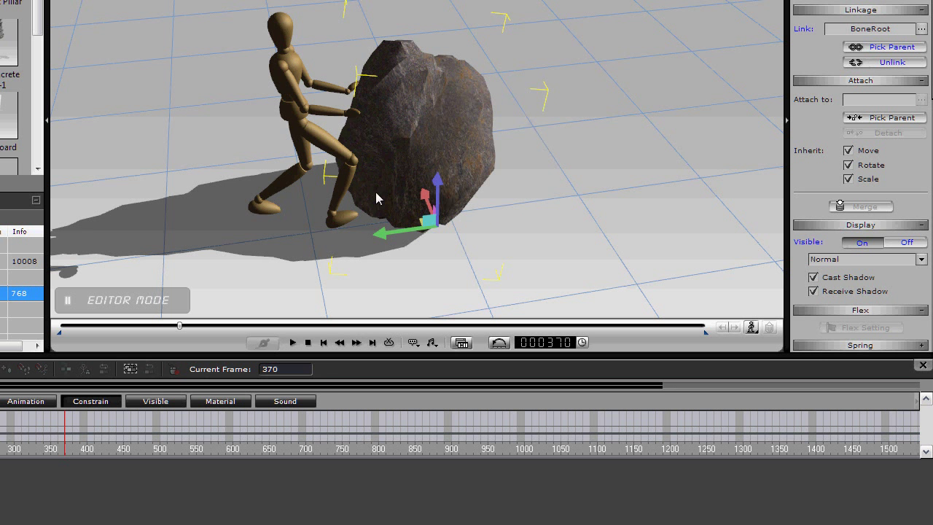
left_click(292, 343)
left_click(308, 342)
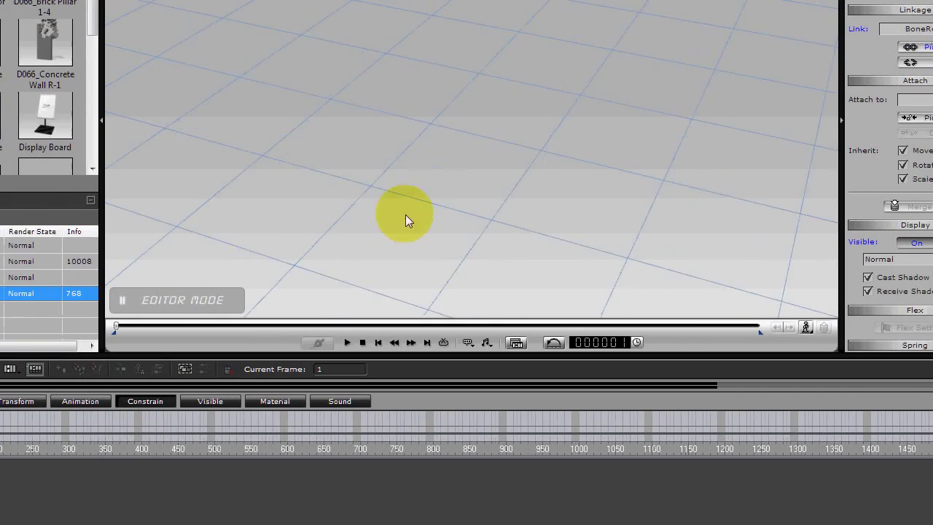
- Frame the dummy and the rock, and play the scene from the first frame to about frame 380
scroll(459, 165, "down", 4)
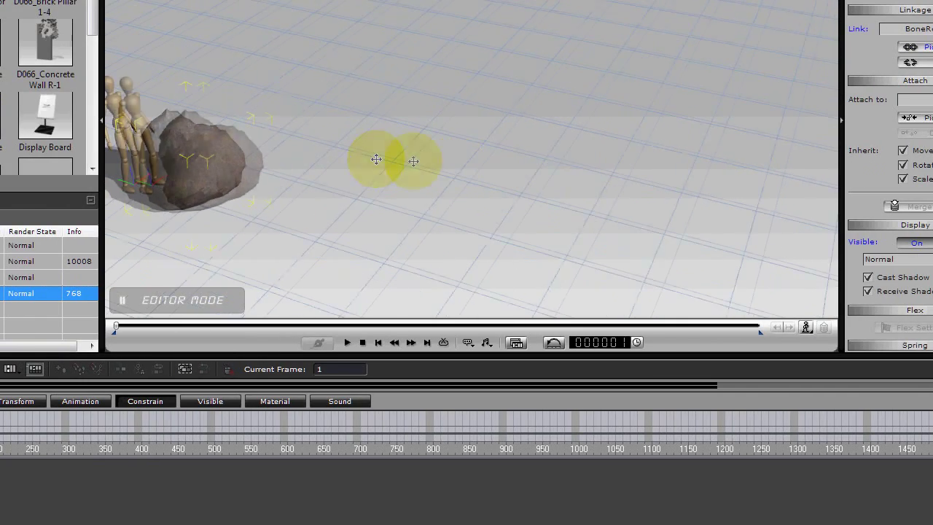
left_click_drag(375, 158, 541, 158)
right_click_drag(529, 208, 508, 94)
right_click_drag(465, 175, 467, 144)
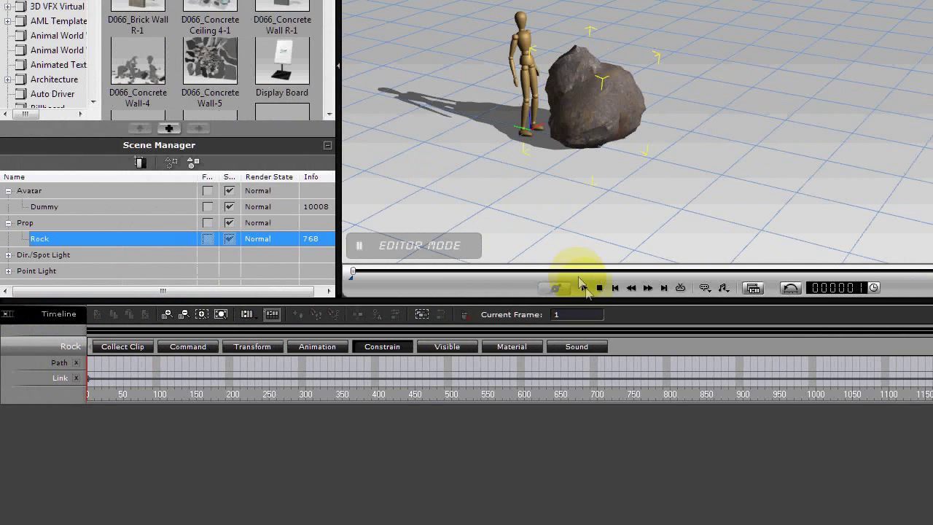
left_click(584, 287)
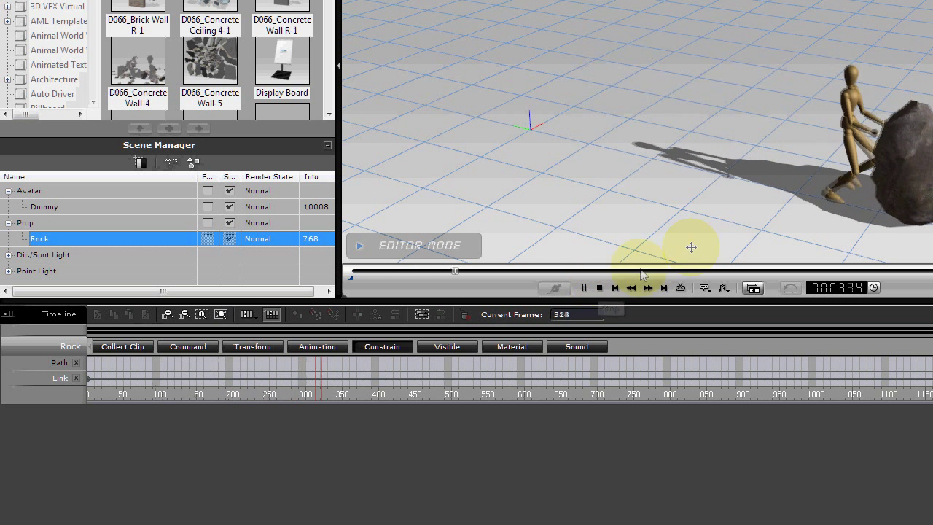
left_click(586, 287)
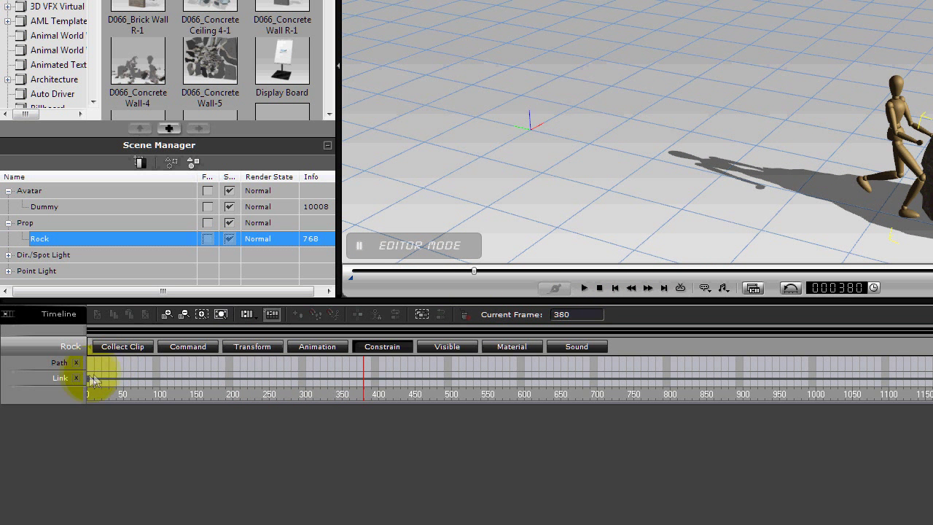
- Shift the rock's BoneRoot link key from the first frame to about frame 308, and play across it
left_click(88, 381)
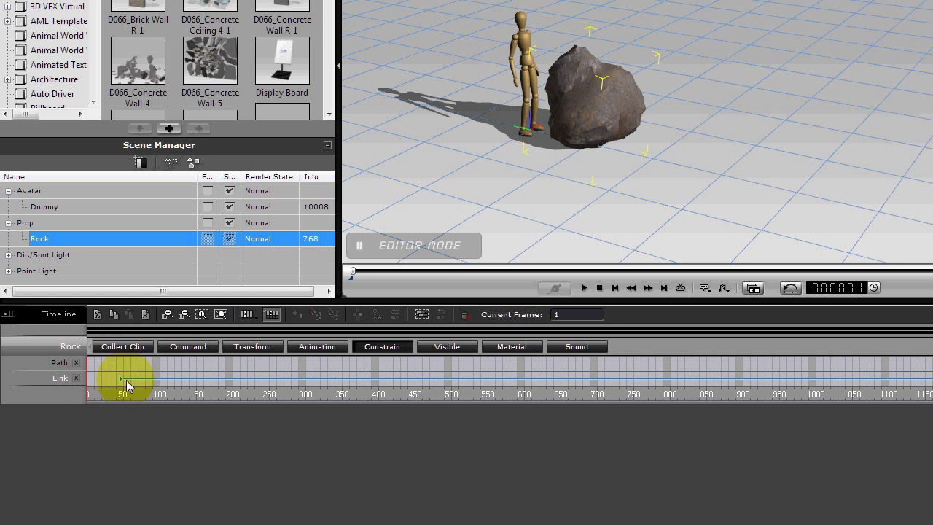
left_click(307, 390)
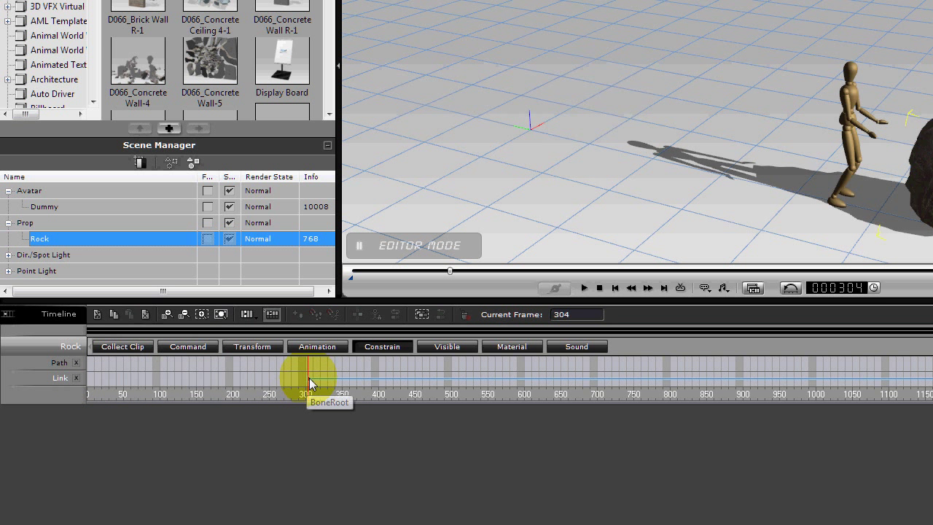
left_click(277, 379)
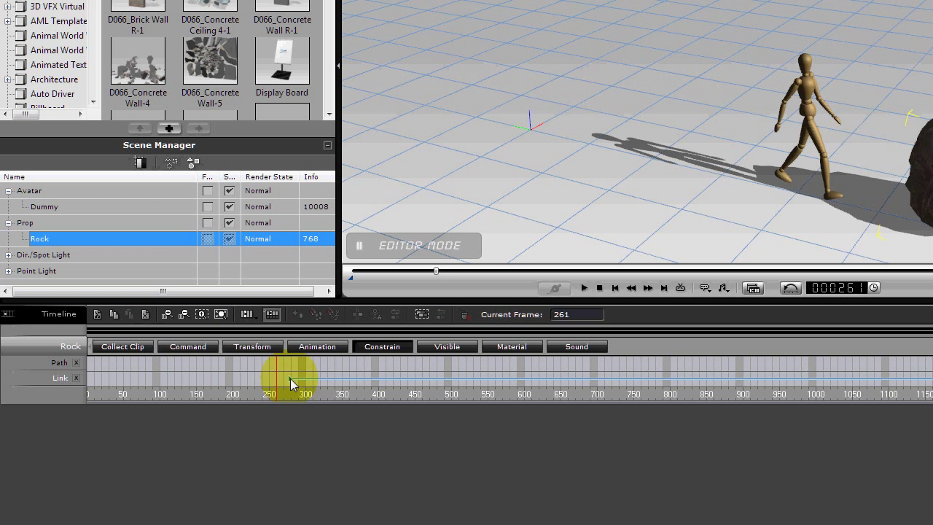
left_click(306, 382)
left_click_drag(325, 378, 312, 382)
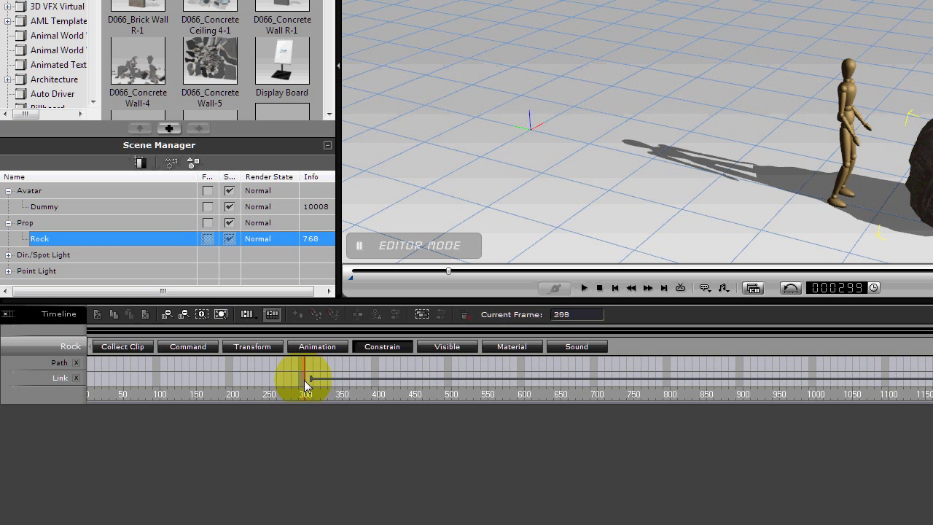
key("space")
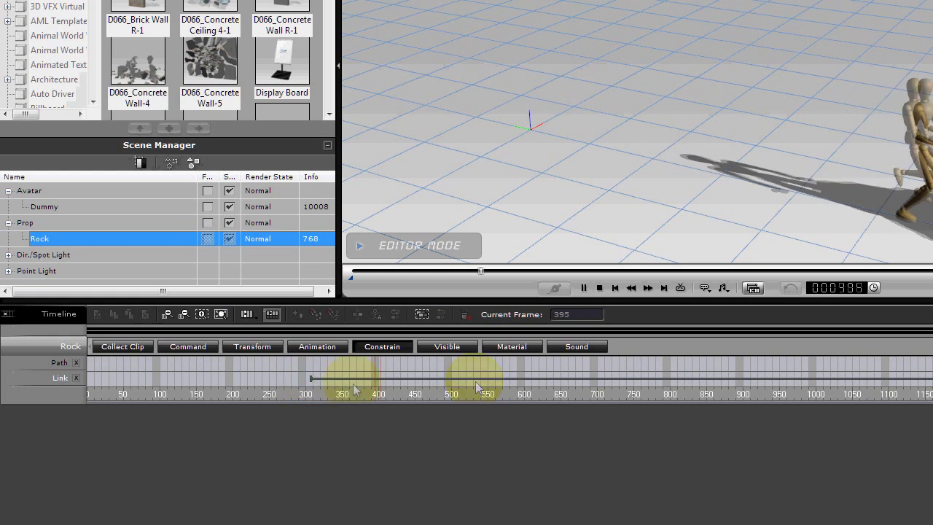
- Move the rock against the dummy's hands at the frame 308 link key, play the push, and return to the key
left_click(307, 379)
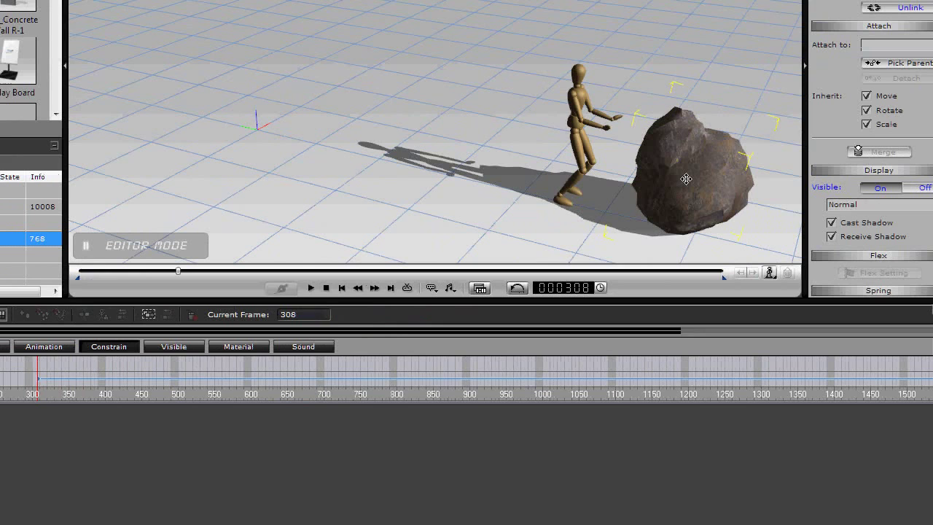
left_click_drag(658, 232, 630, 230)
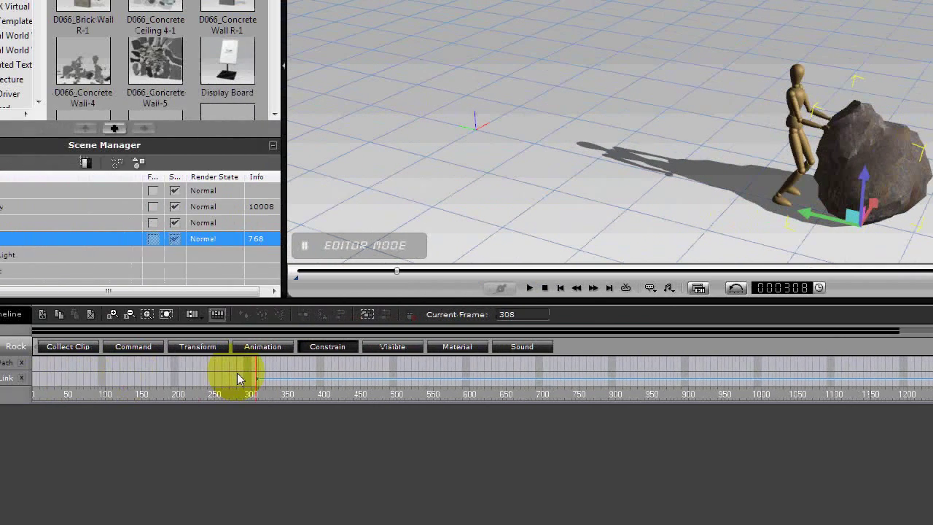
left_click(15, 377)
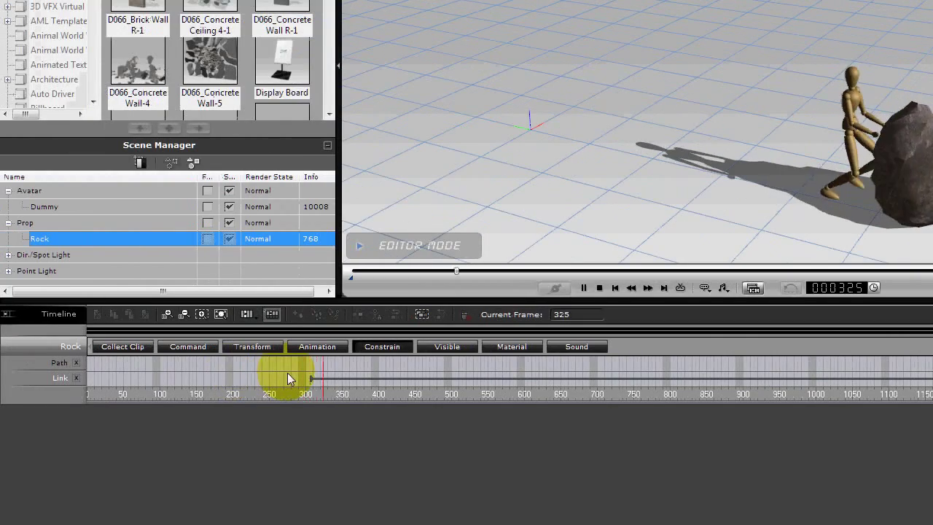
left_click_drag(287, 376, 313, 375)
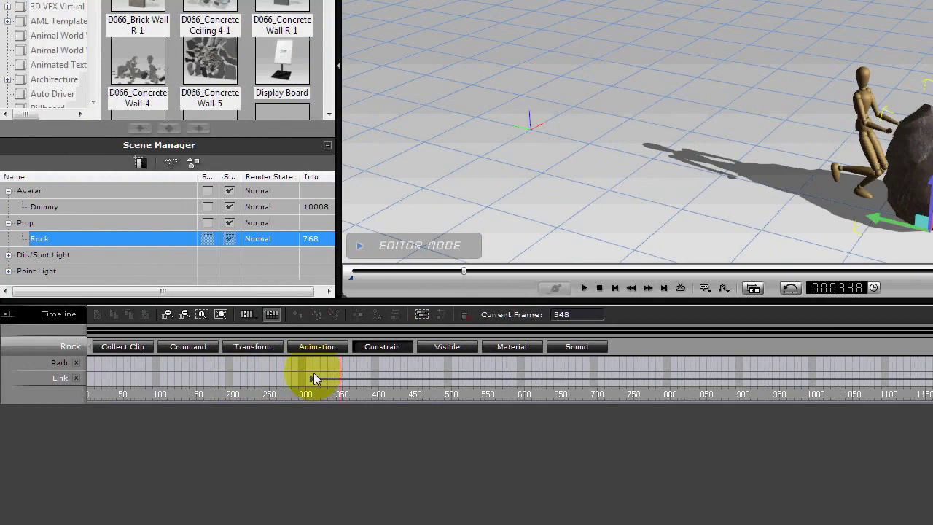
left_click(313, 379)
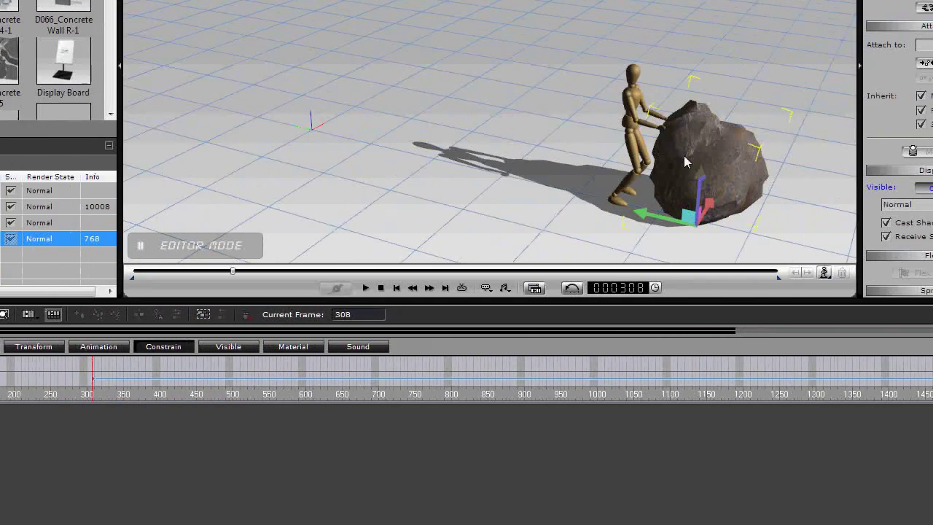
- Remove all animation from the rock again and shift its BoneRoot link key to about frame 300
right_click(696, 207)
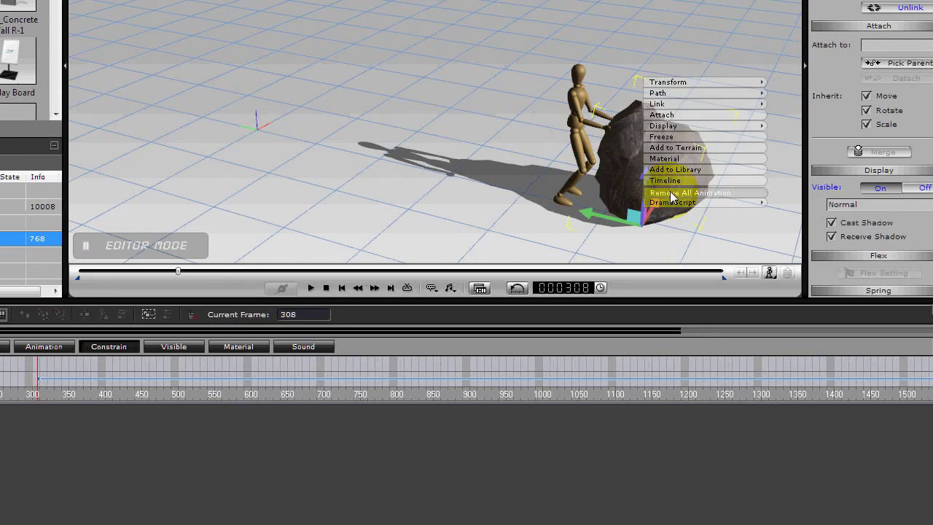
left_click(671, 194)
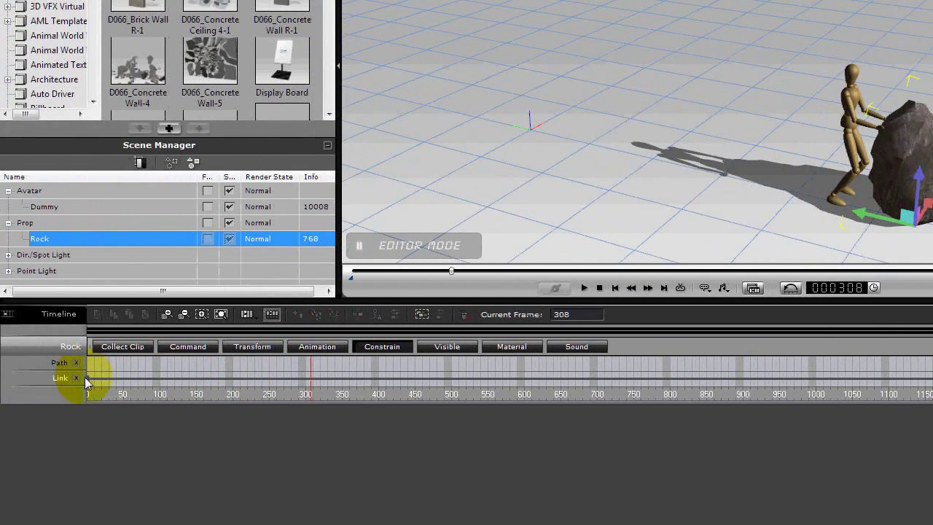
left_click_drag(88, 378, 295, 379)
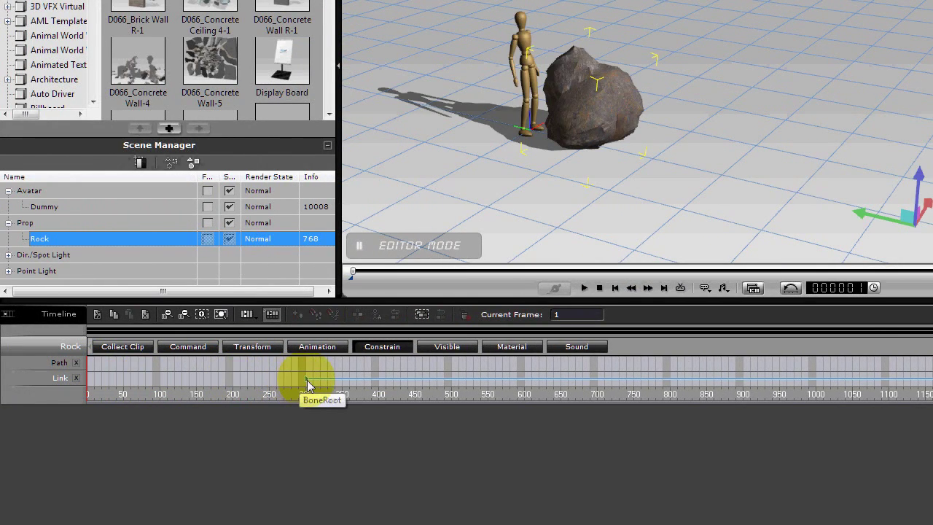
- Play the scene from the first frame to about frame 457, and replay the push from frame 282
key("space")
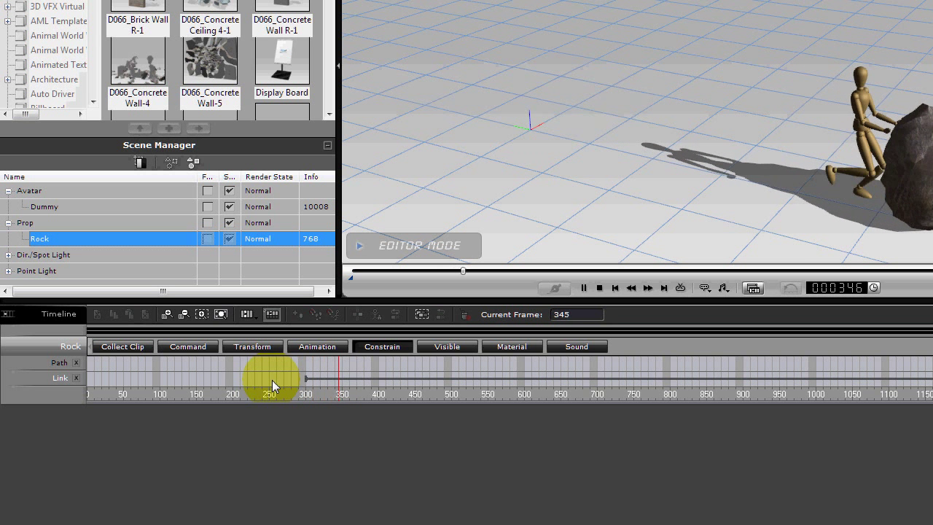
key("space")
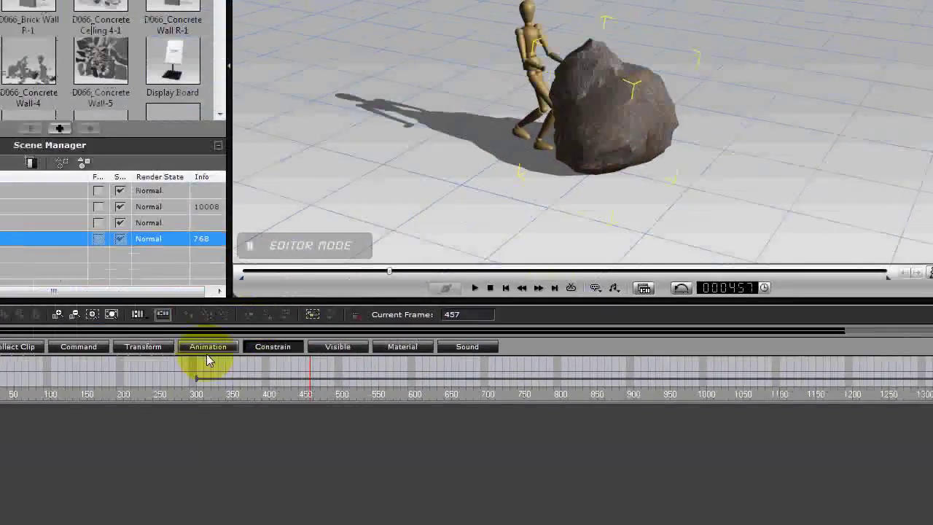
left_click(182, 381)
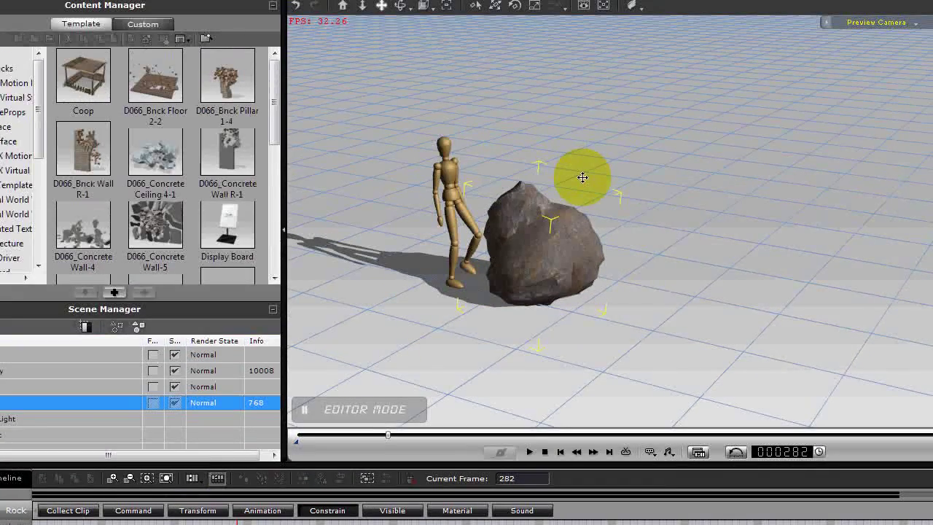
key("space")
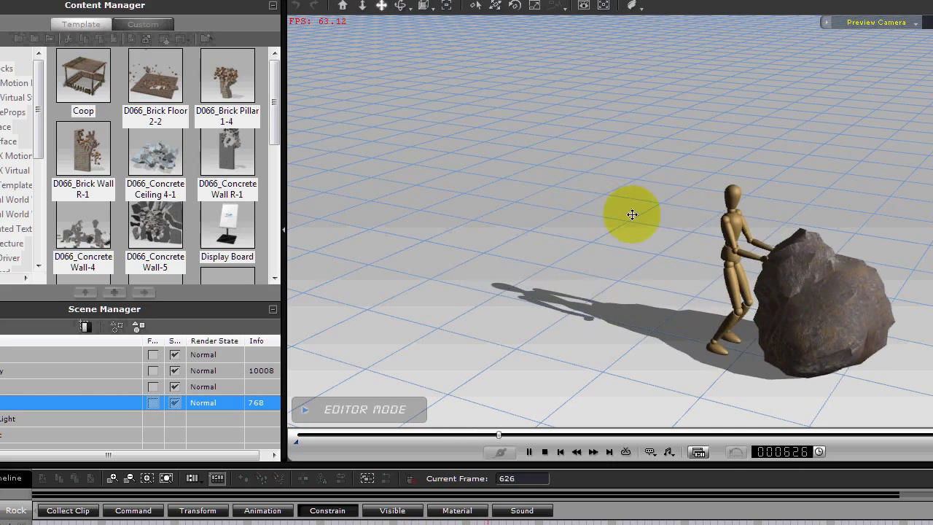
- Unlink the rock from BoneRoot at frame 632, and play the push from near the link key to about frame 682
key("space")
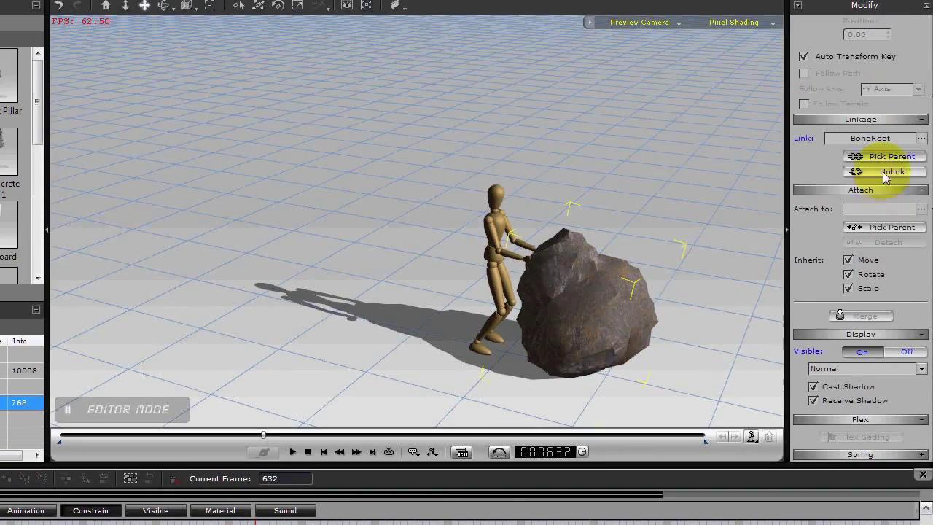
left_click(886, 173)
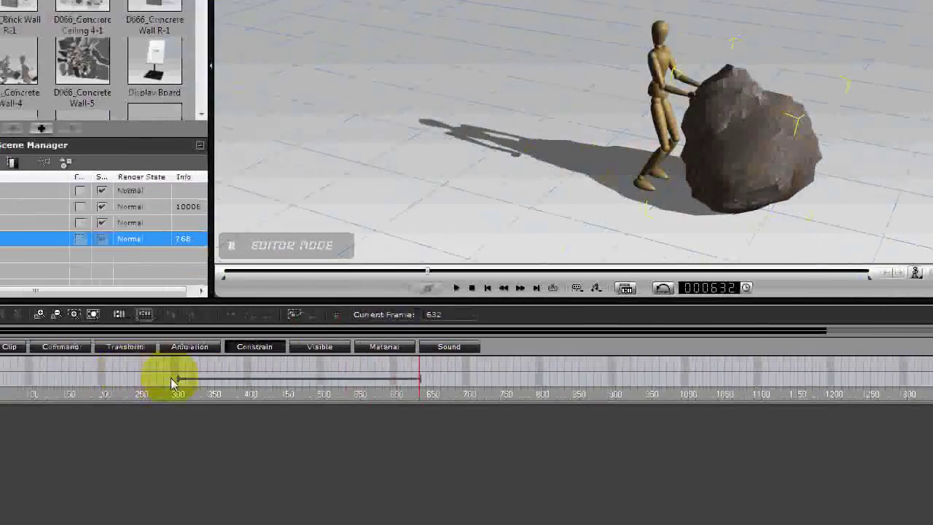
left_click(281, 380)
left_click(565, 287)
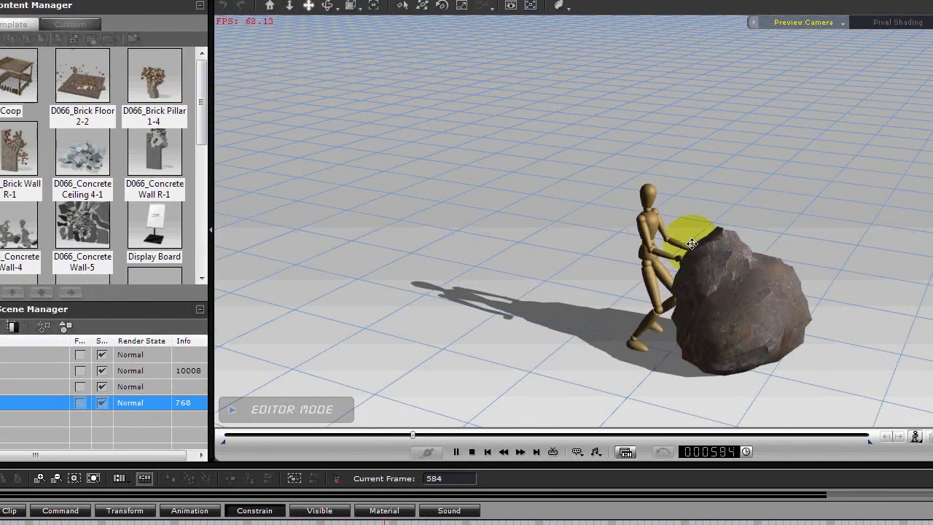
key("space")
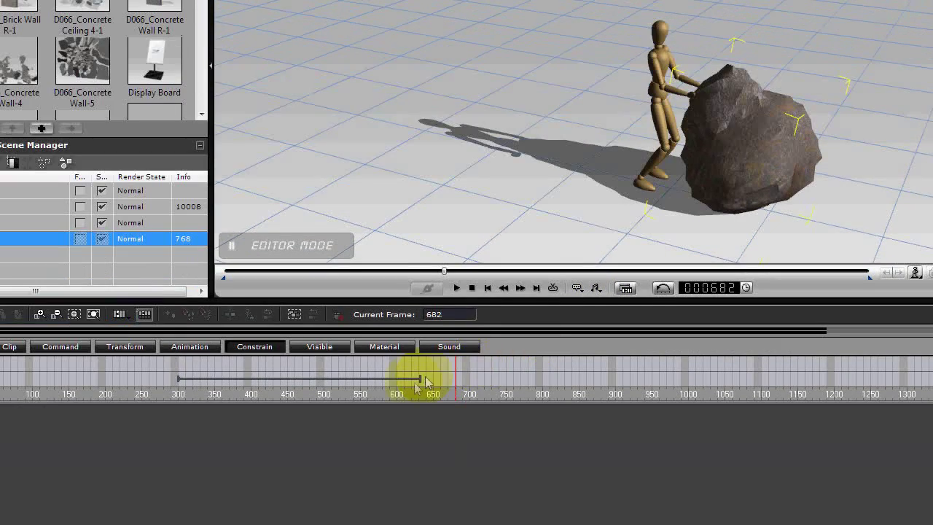
- Apply the Idle01 motion to the dummy at frame 643
left_click(427, 381)
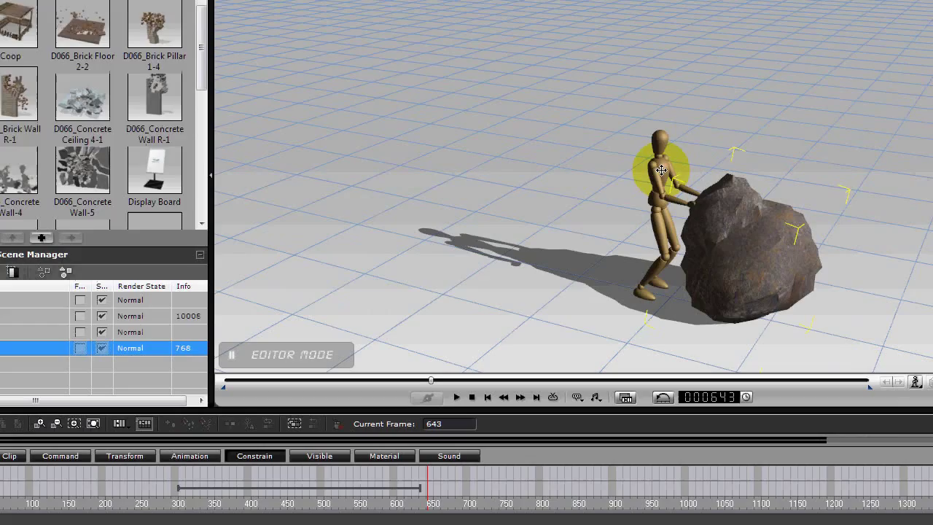
left_click(659, 81)
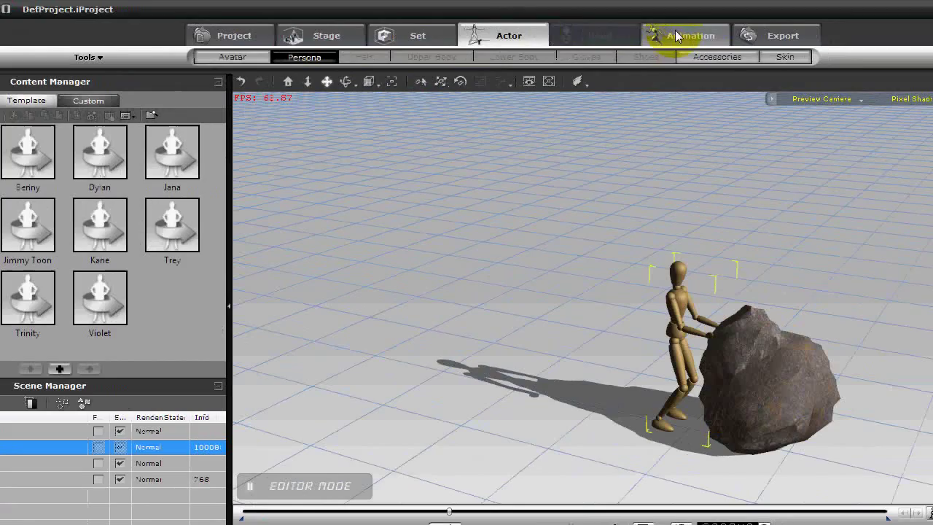
left_click(787, 35)
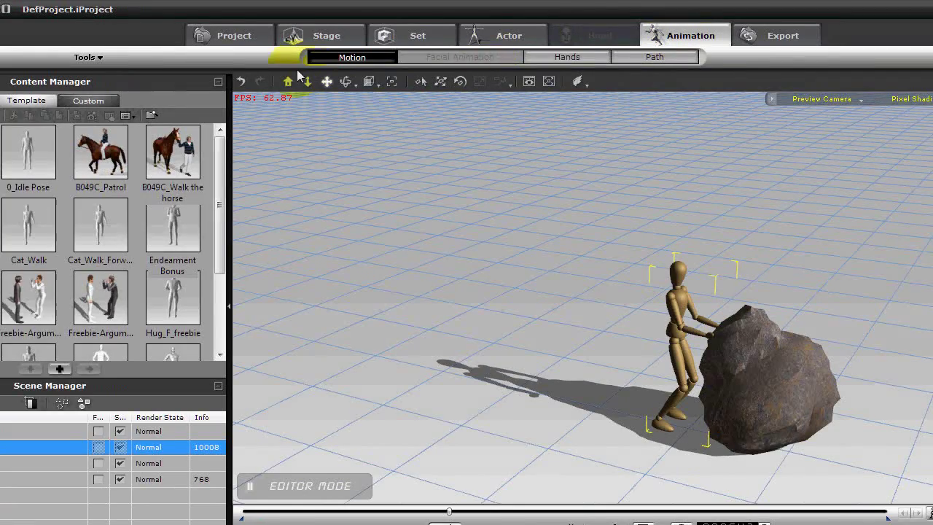
scroll(277, 259, "down", 3)
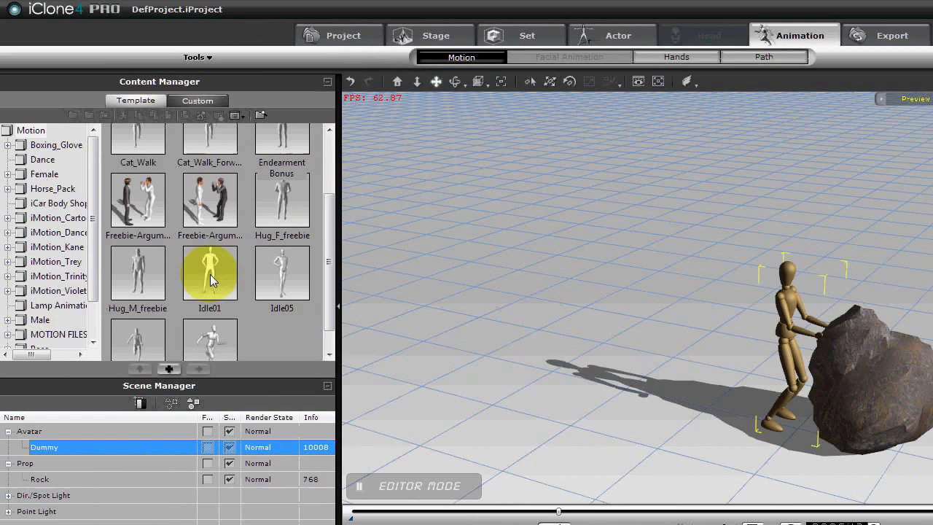
double_click(209, 277)
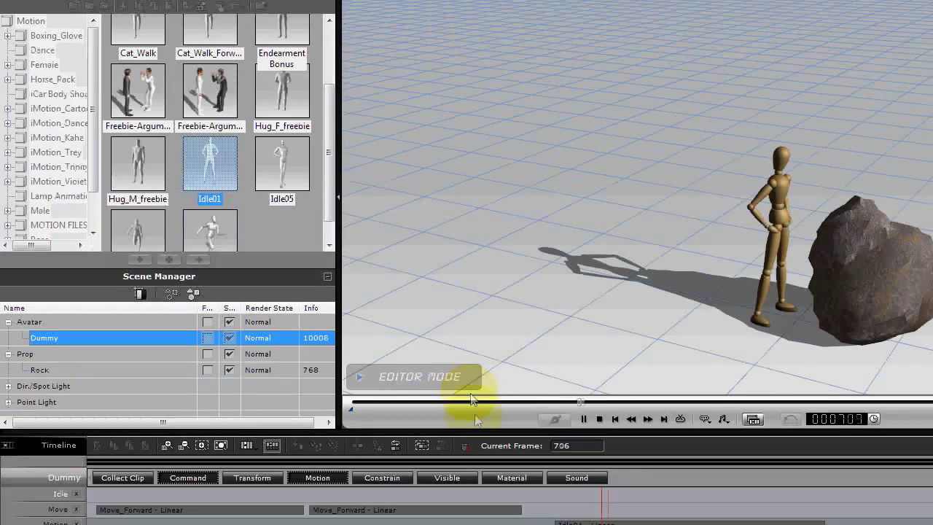
- Play the dummy's transition from pushing into the Idle01 motion, starting well before the Idle01 clip
key("space")
double_click(514, 410)
key("space")
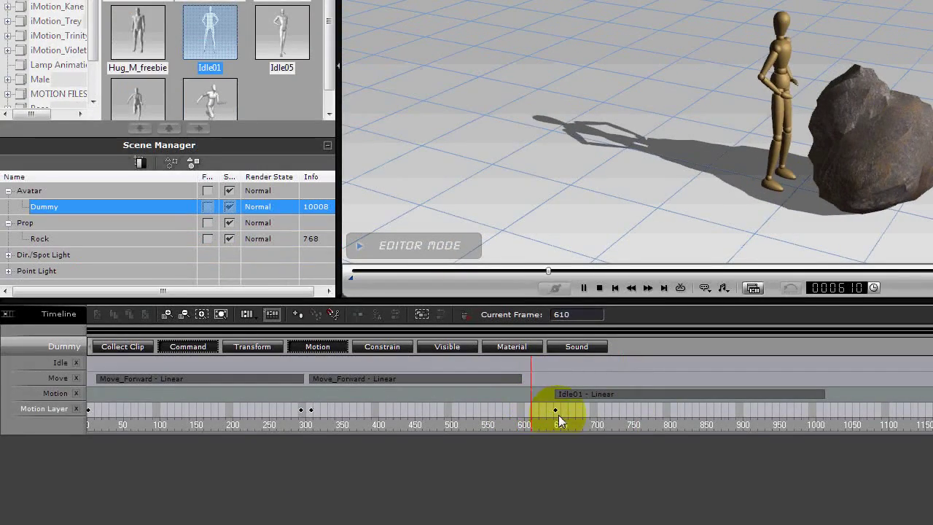
left_click(403, 411)
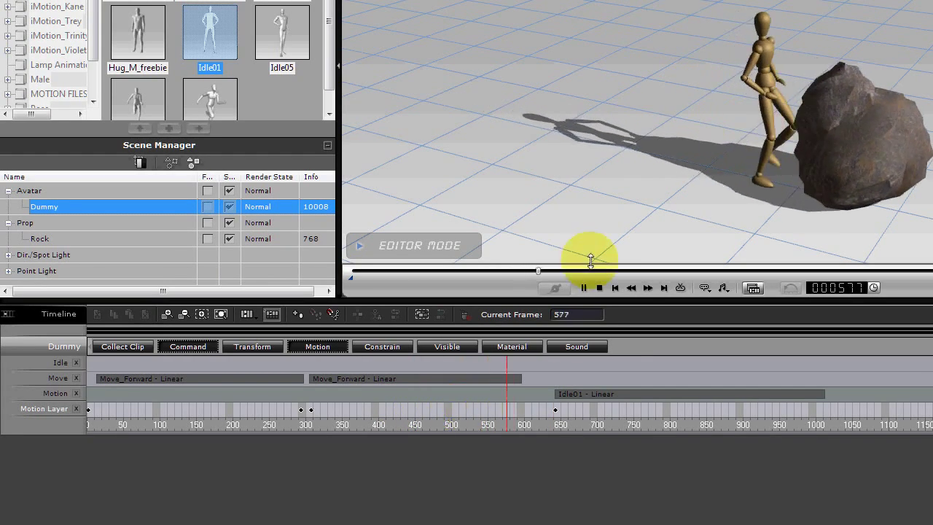
key("space")
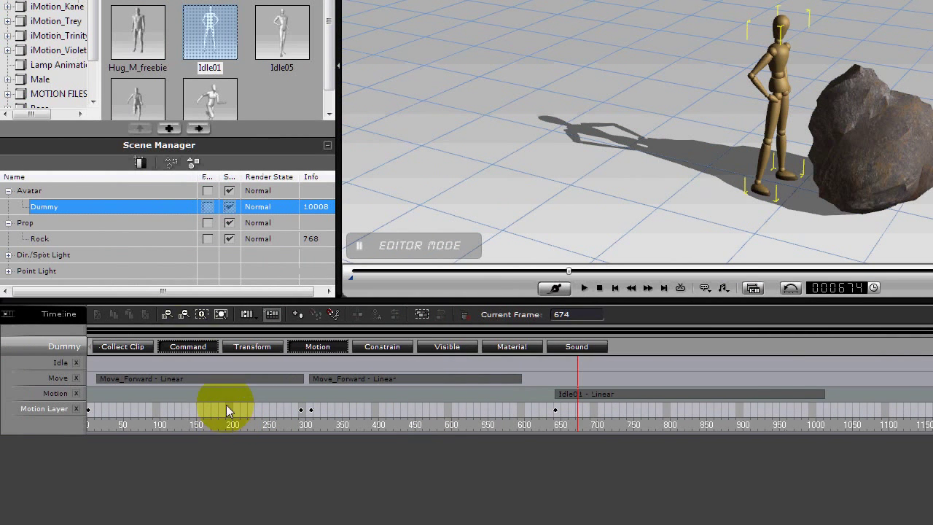
- Copy the dummy's Motion Layer key at frame 308 to about frame 597, and play into the Idle01 clip
left_click(314, 410)
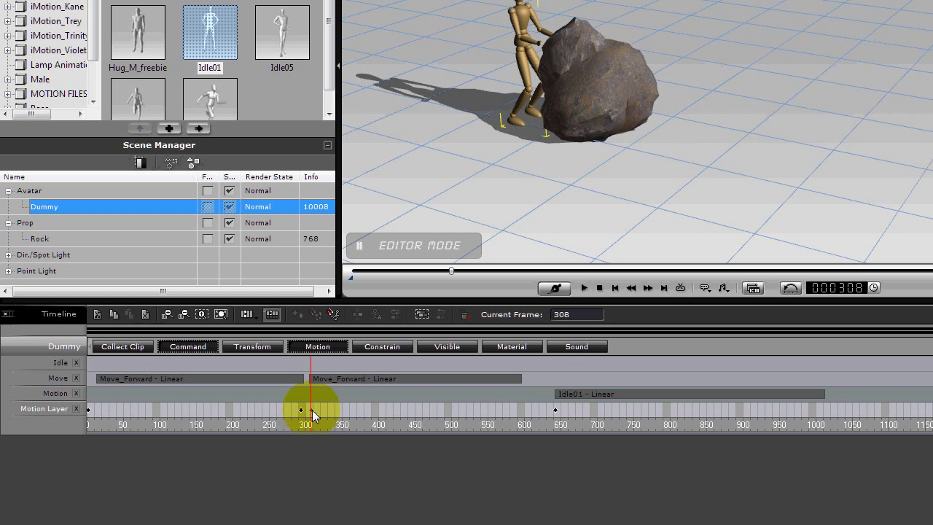
left_click(500, 413)
key("space")
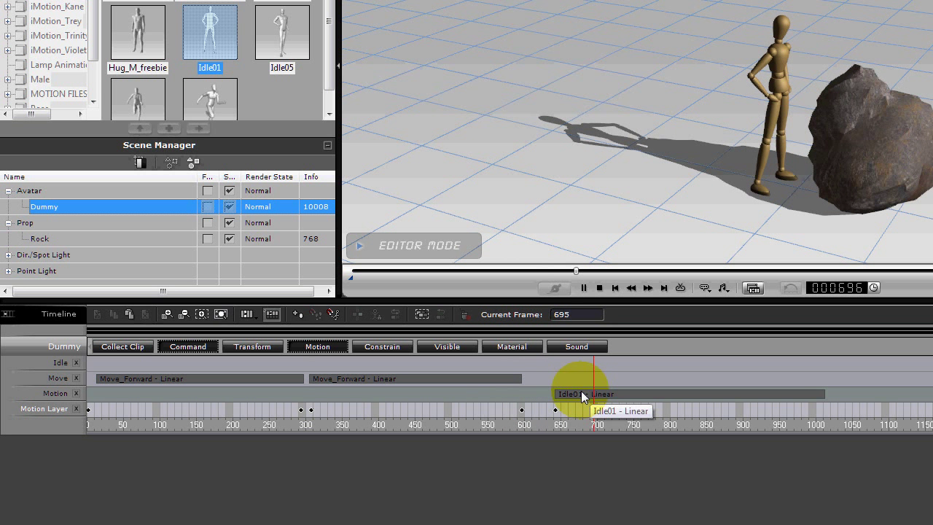
- Shift the dummy's last Motion Layer key to frame 621 and the Idle01 clip's start to about frame 598, and play the change
left_click(582, 396)
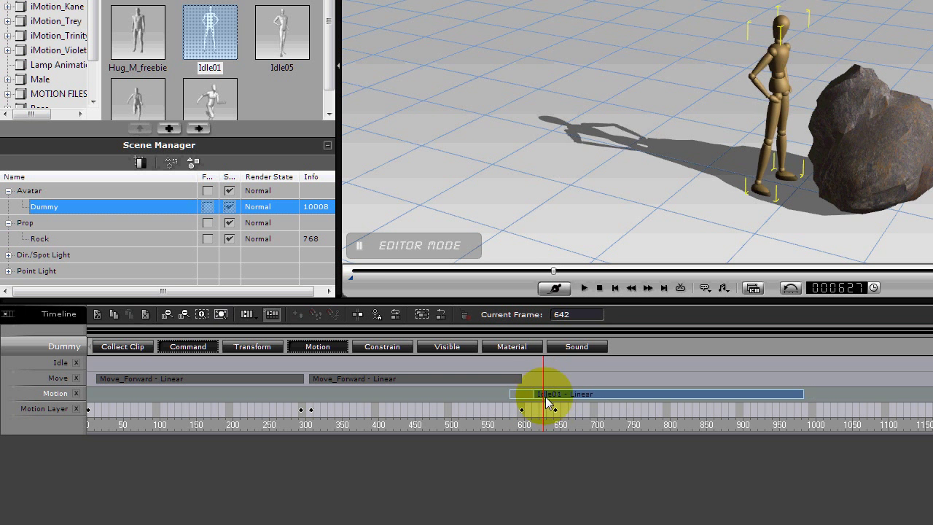
left_click(555, 409)
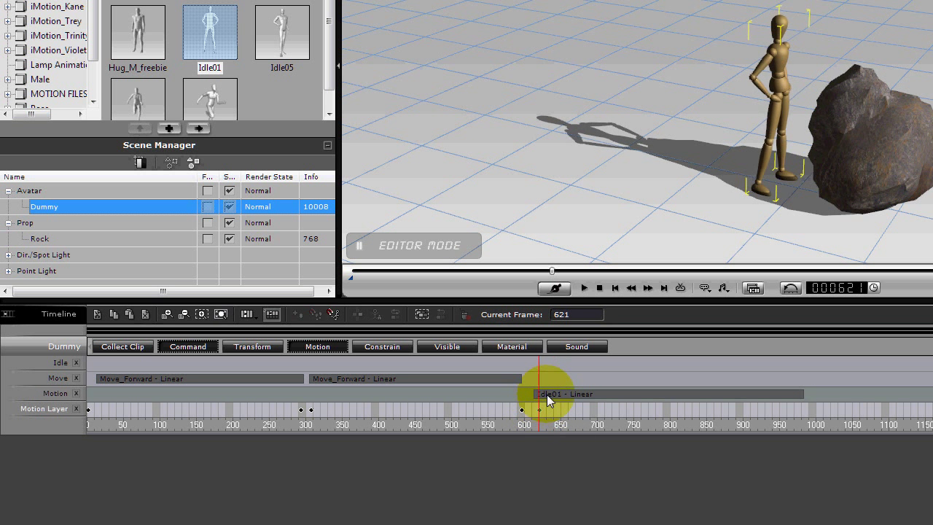
left_click(559, 397)
left_click(513, 408)
key("space")
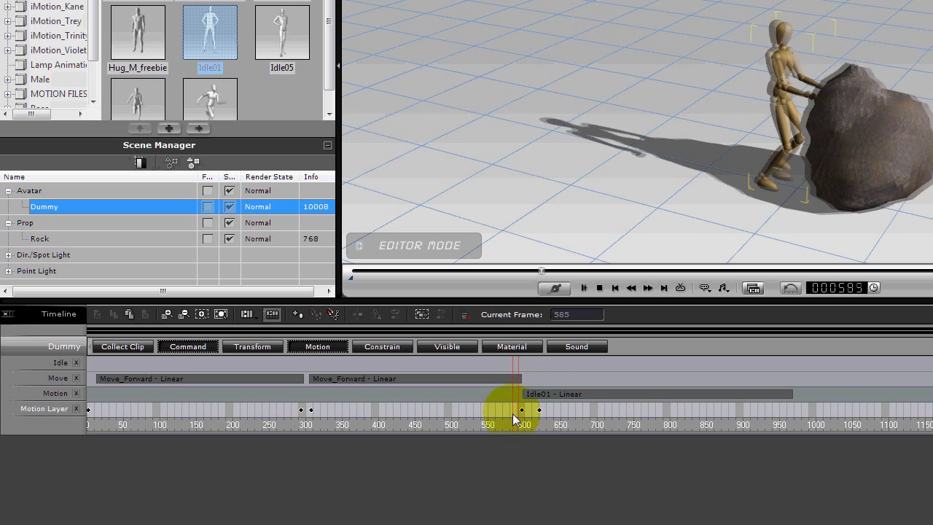
key("space")
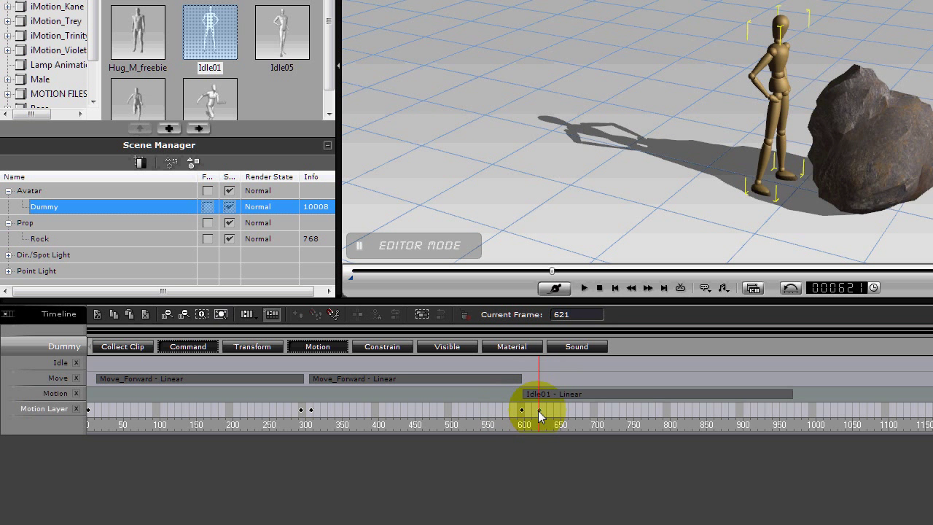
- Set the transition curve of the dummy's Motion Layer key near frame 621 to Ease Out, and play the transition
right_click(539, 413)
mouse_move(589, 478)
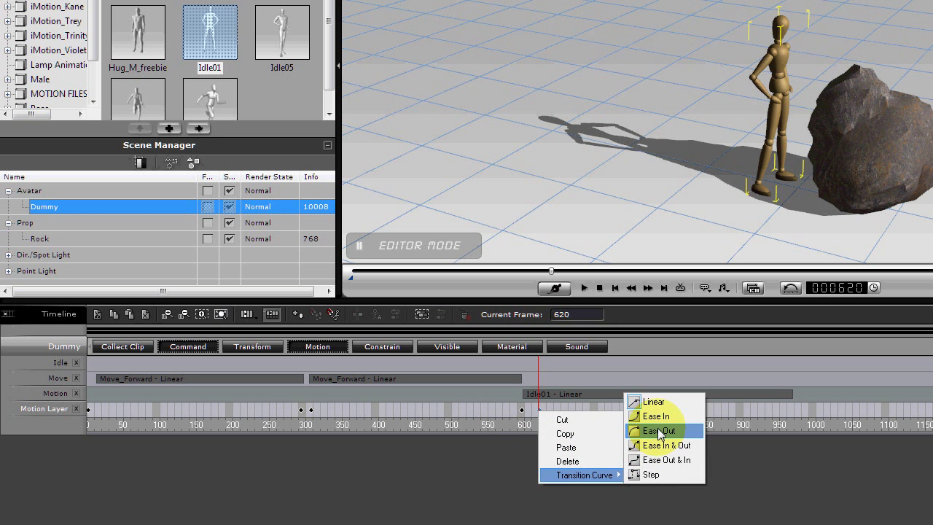
left_click(659, 432)
key("space")
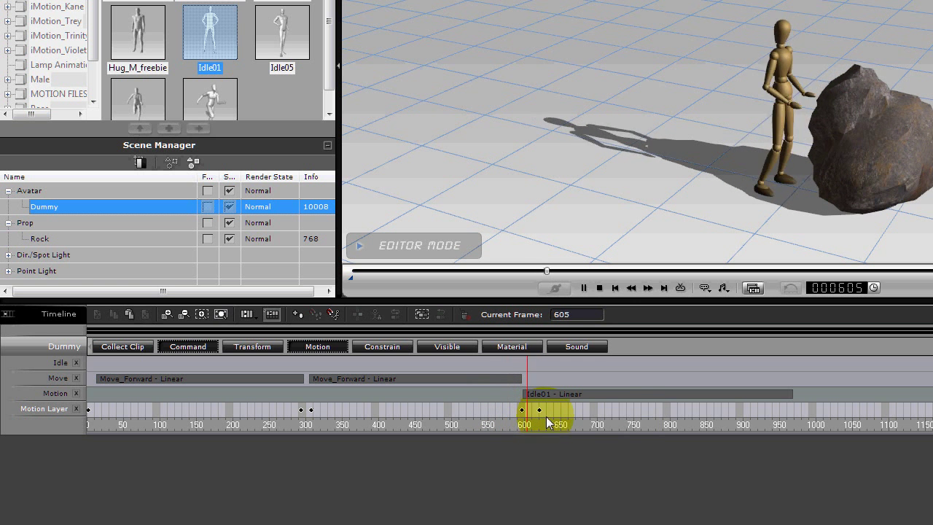
key("space")
- Shift the Idle01 clip's start to about frame 616, close to the last Motion Layer key, and play the transition
left_click(540, 410)
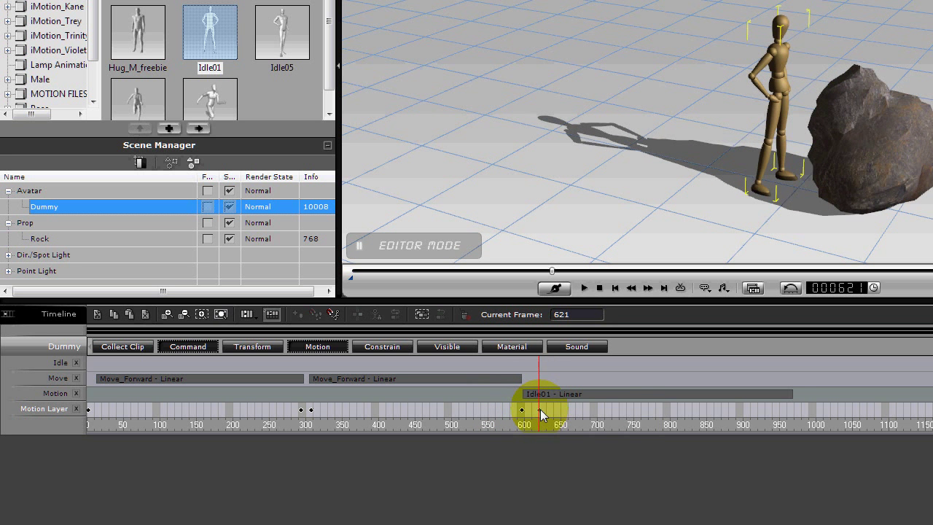
key("space")
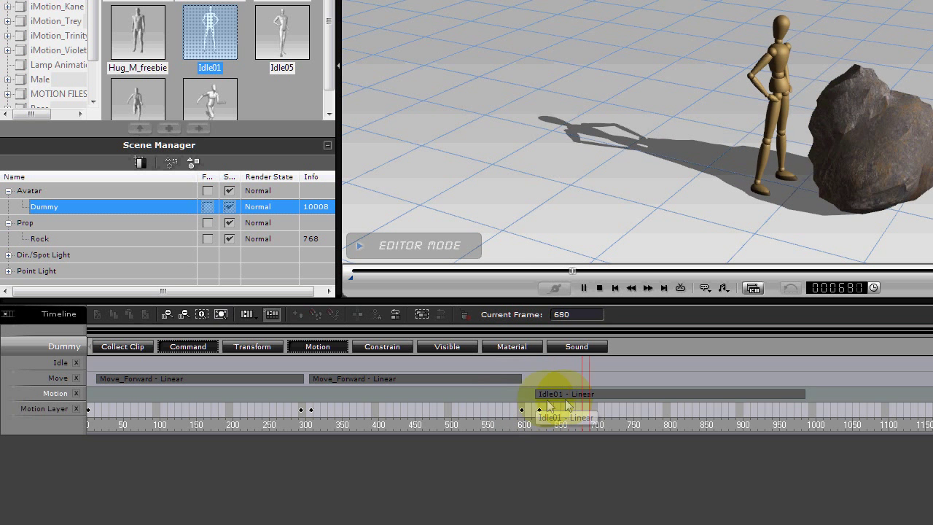
key("space")
- Return to the first frame, frame both the dummy and the rock in view, and play the whole animation
left_click(599, 290)
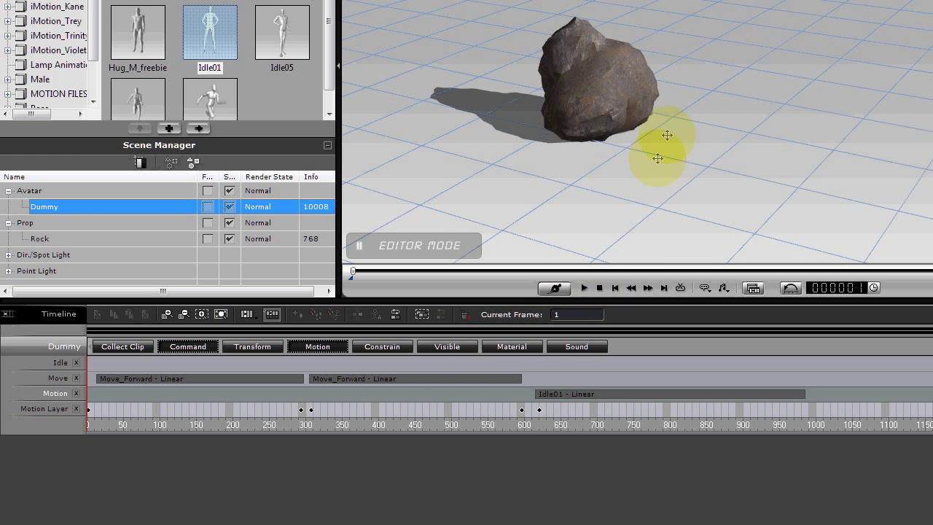
left_click_drag(658, 158, 779, 76)
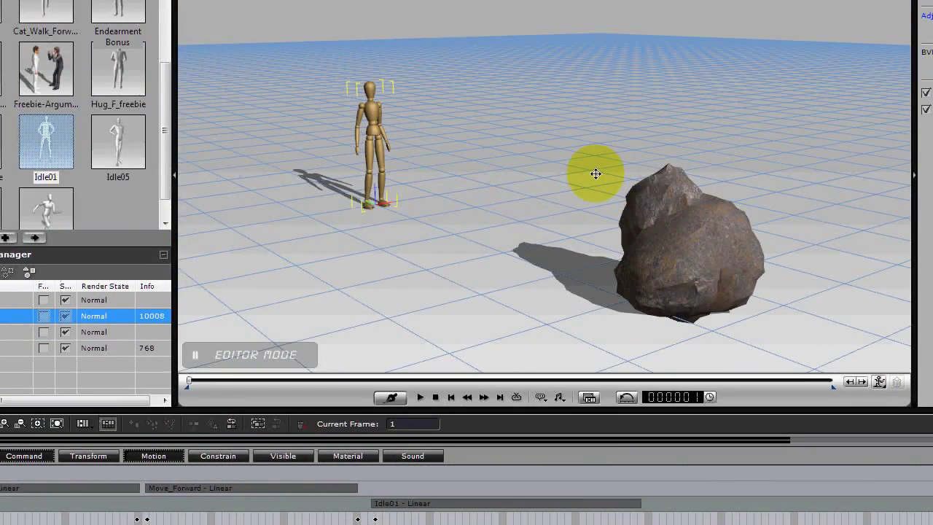
key("space")
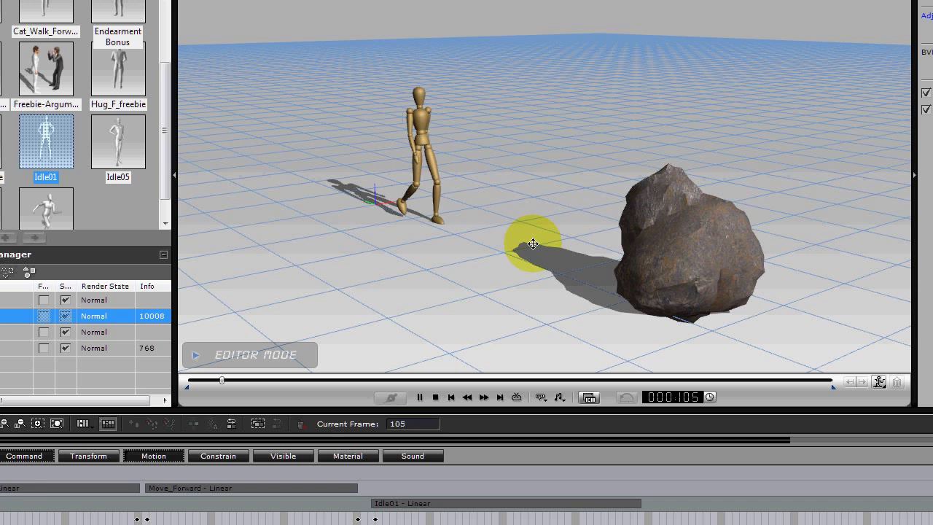